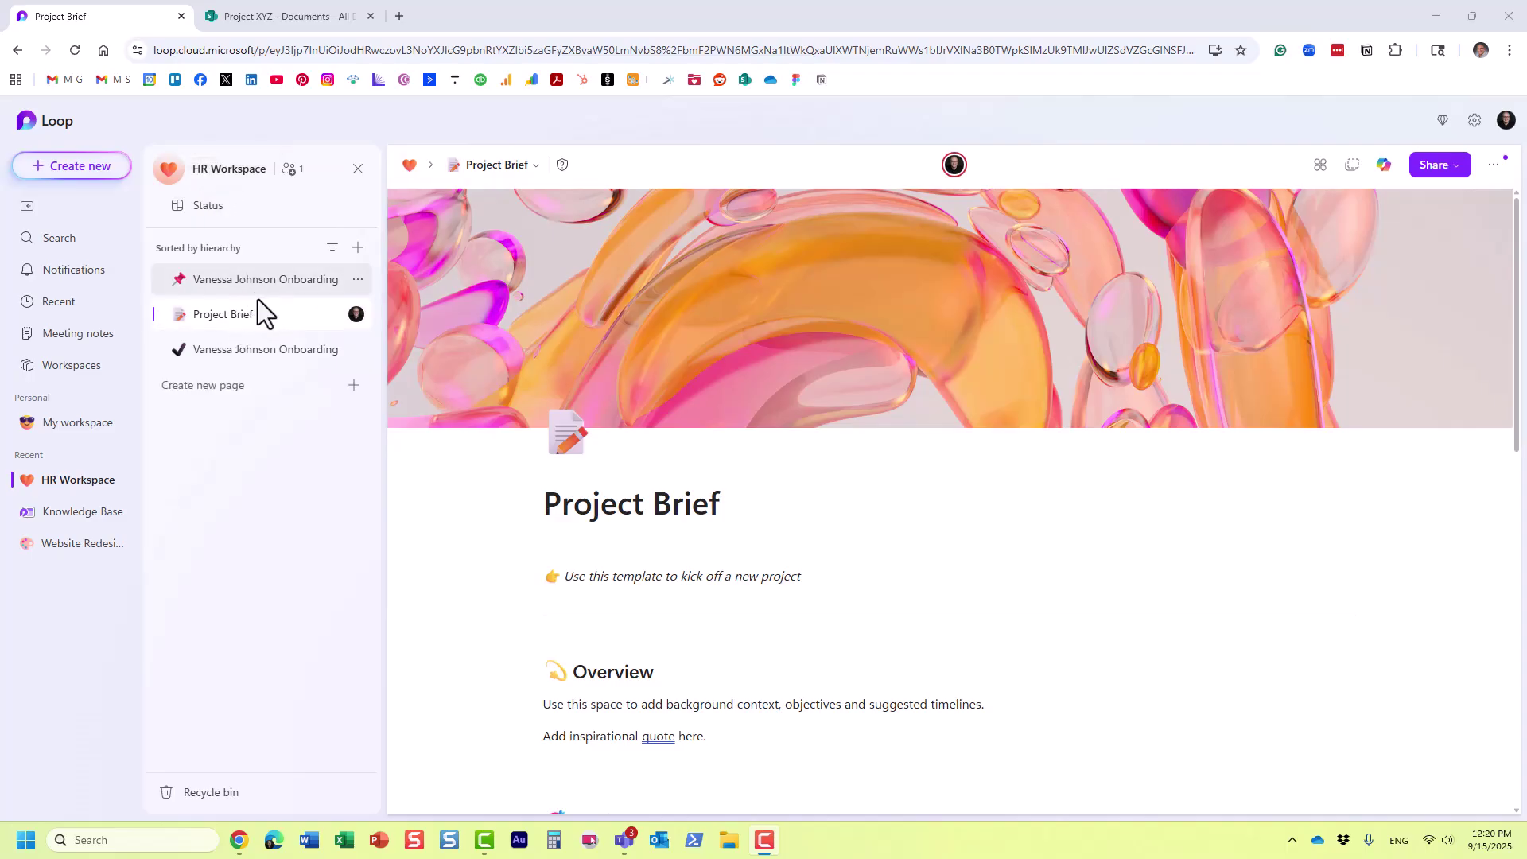
Open the Project Brief page in the HR Workspace, review its options and delete the page.
{"action": "left_click", "coordinate": [271, 281]}
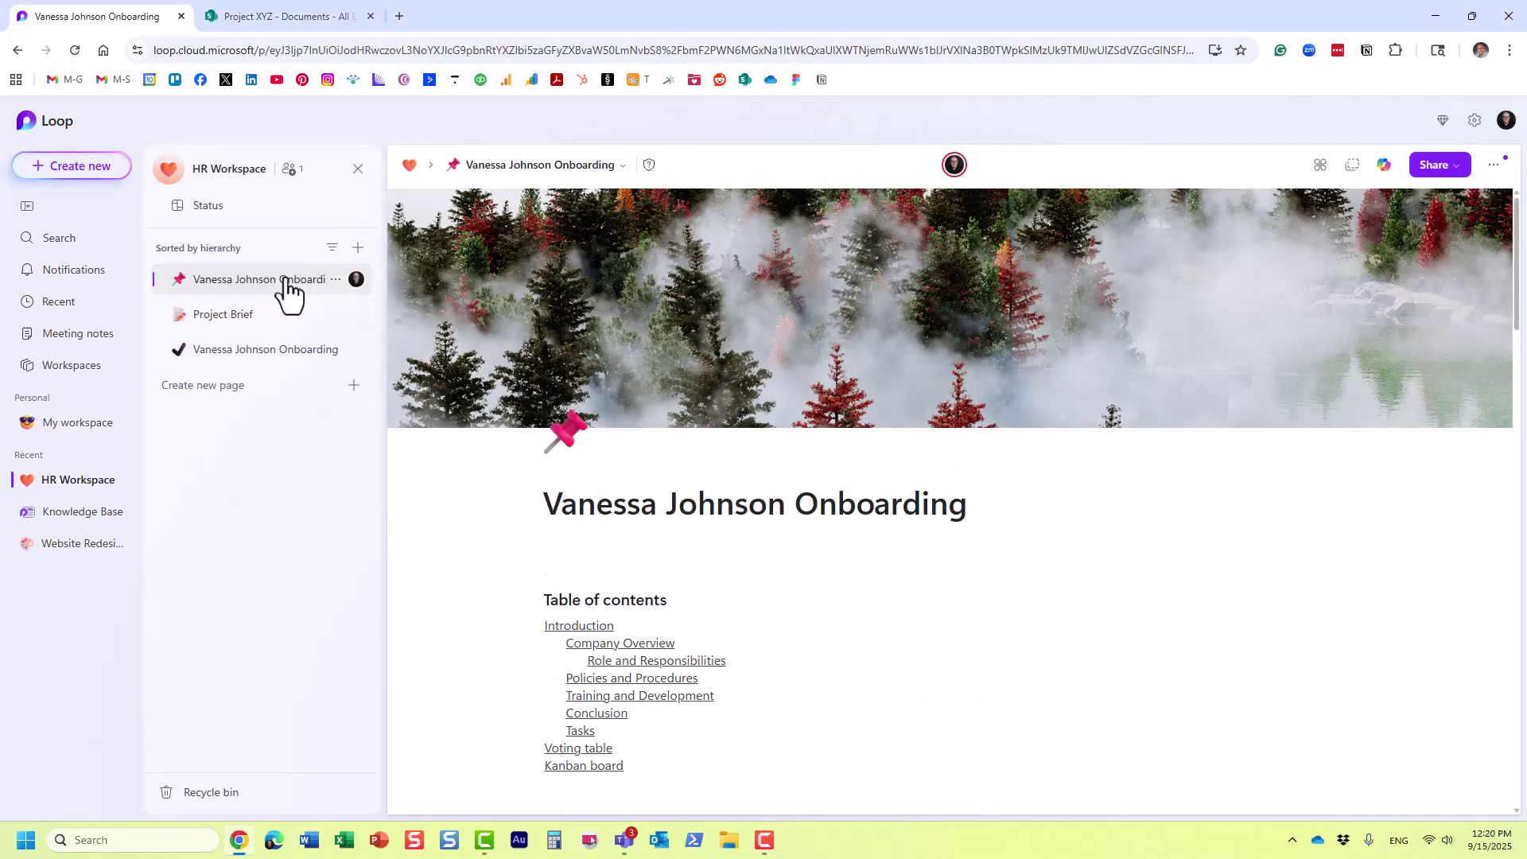
{"action": "left_click", "coordinate": [246, 315]}
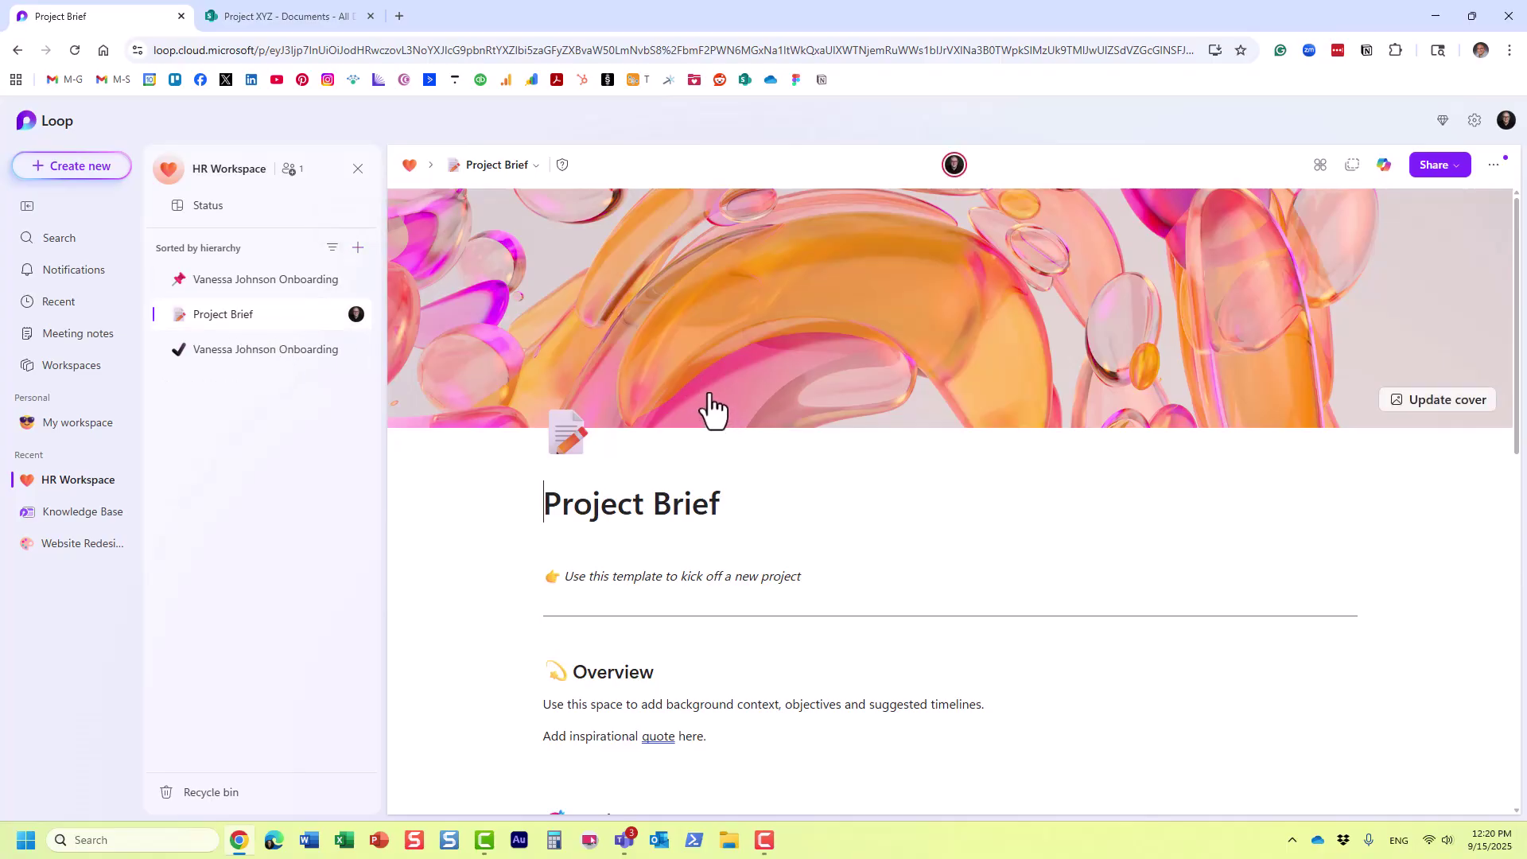
{"action": "left_click", "coordinate": [1494, 167]}
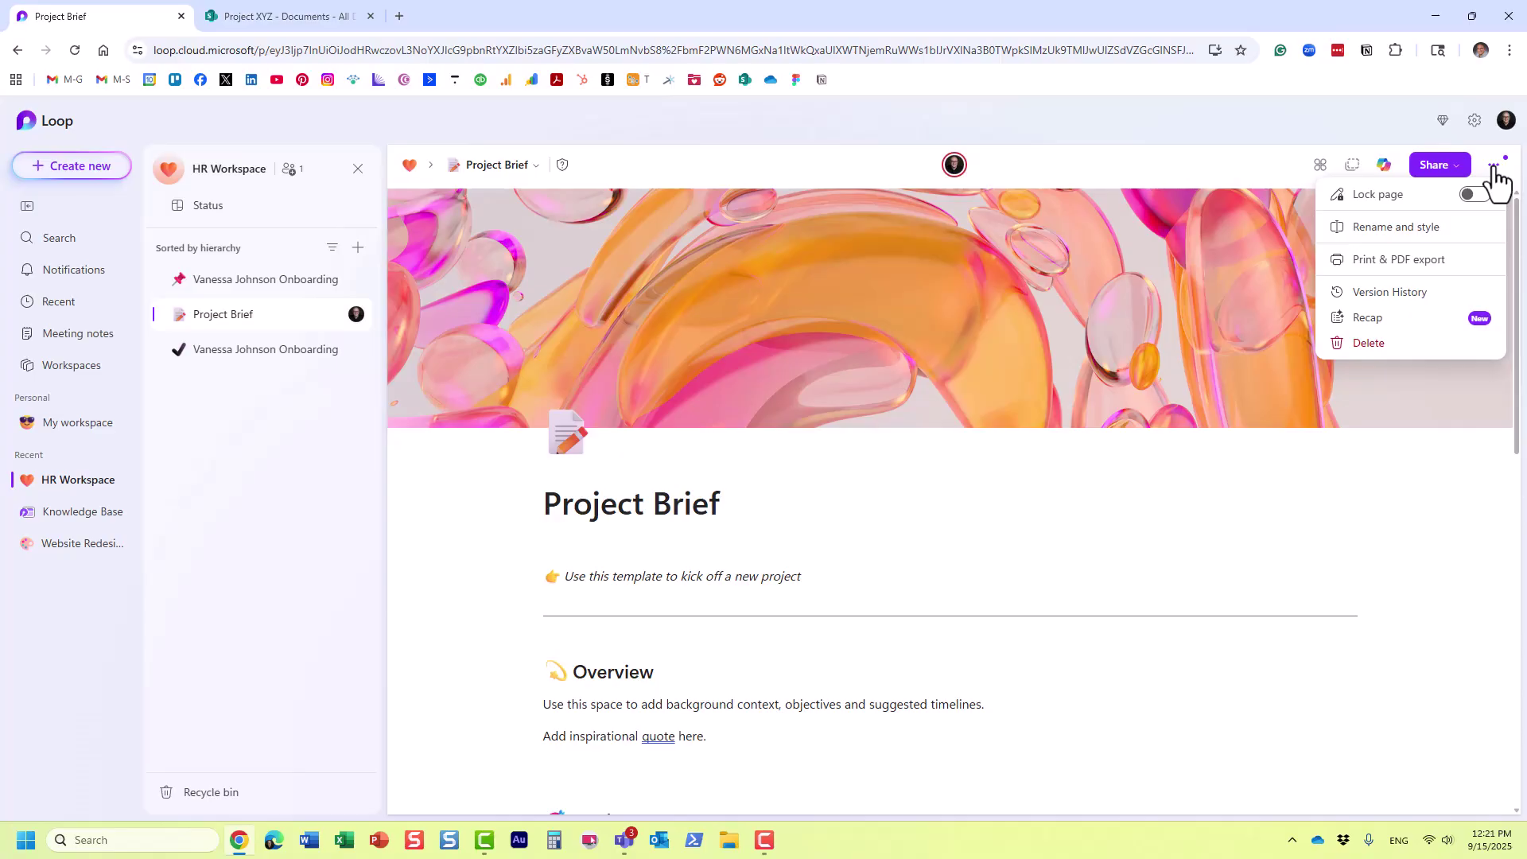
{"action": "left_click", "coordinate": [334, 315]}
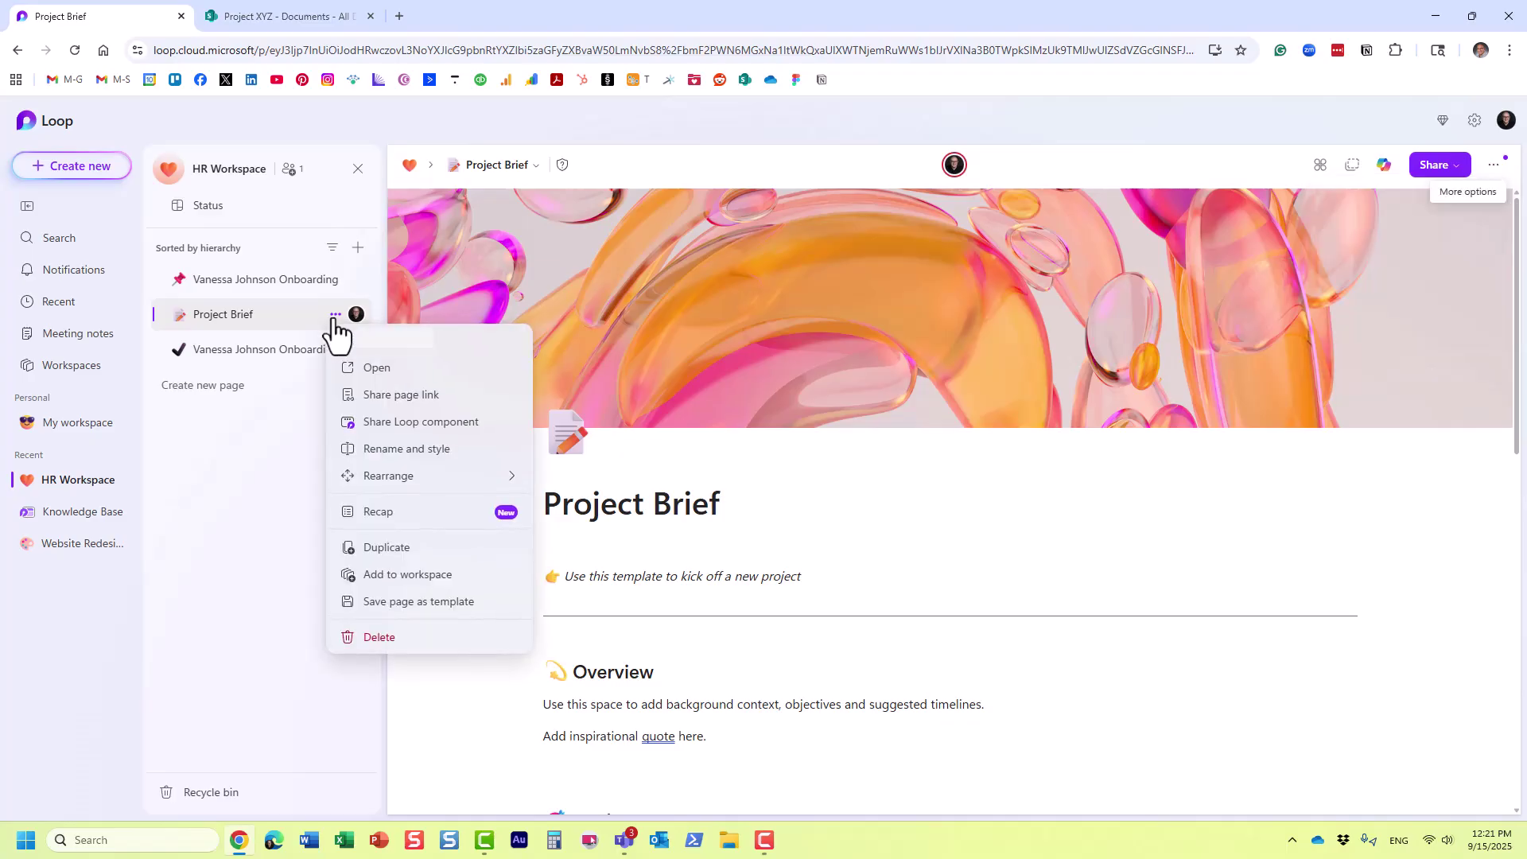
{"action": "left_click", "coordinate": [406, 646]}
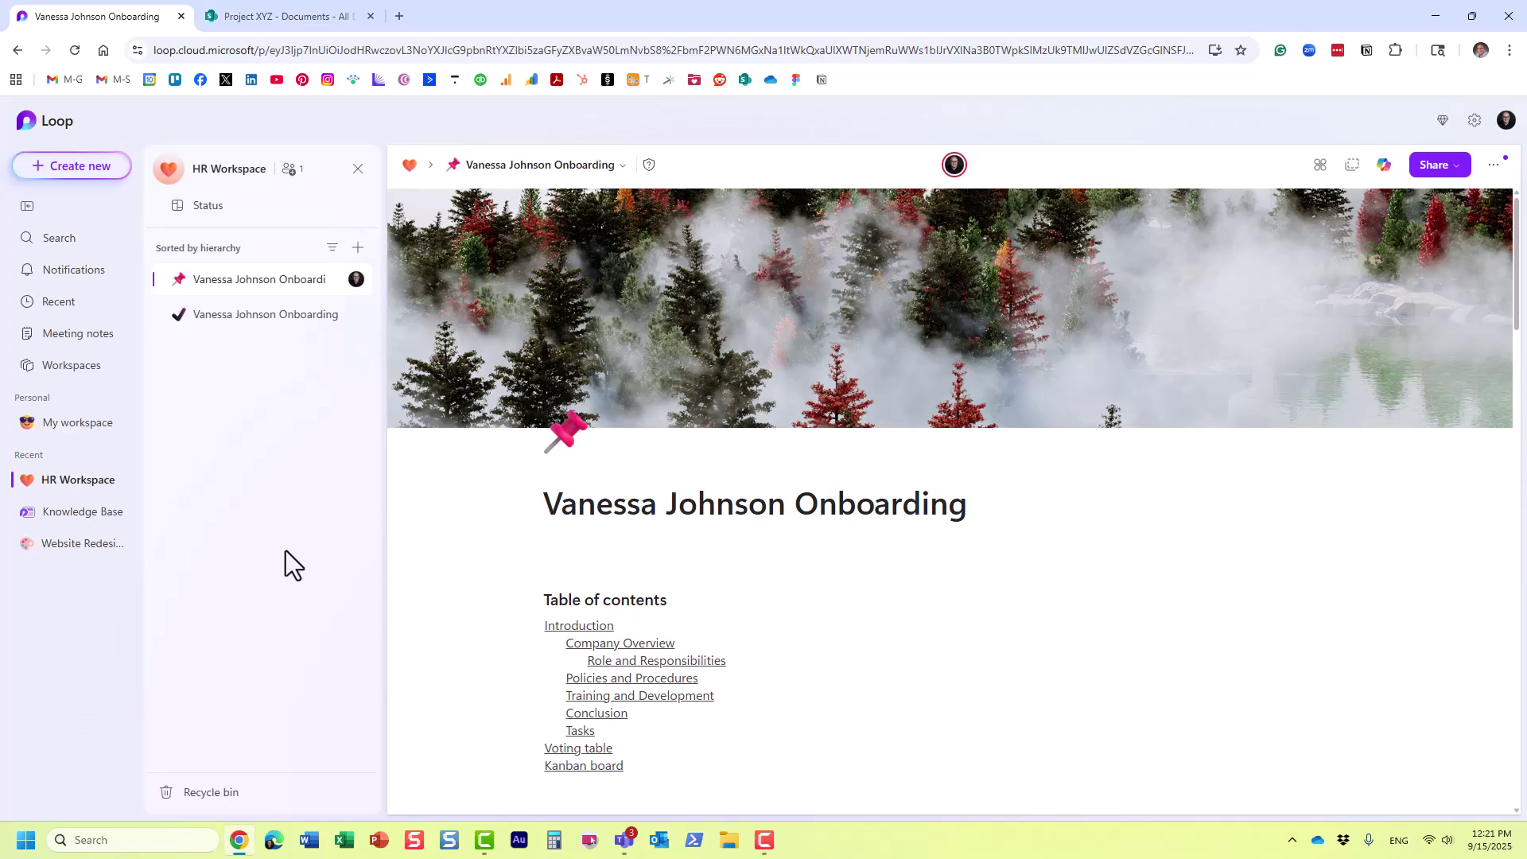
Open the HR Workspace recycle bin and view the recovery options for the deleted Project Brief page.
{"action": "left_click", "coordinate": [236, 796]}
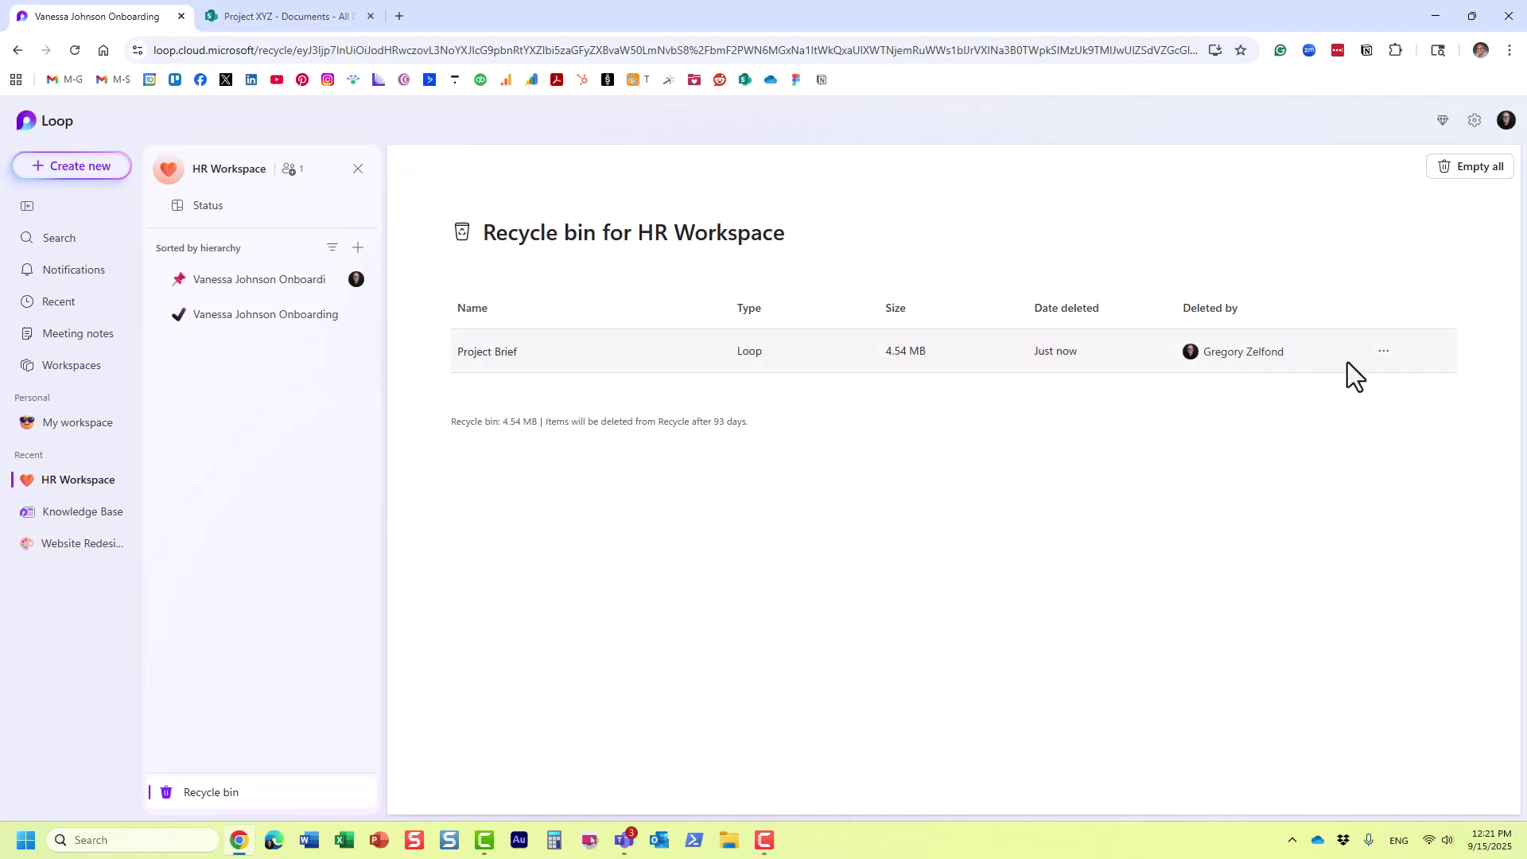
{"action": "left_click", "coordinate": [1384, 352]}
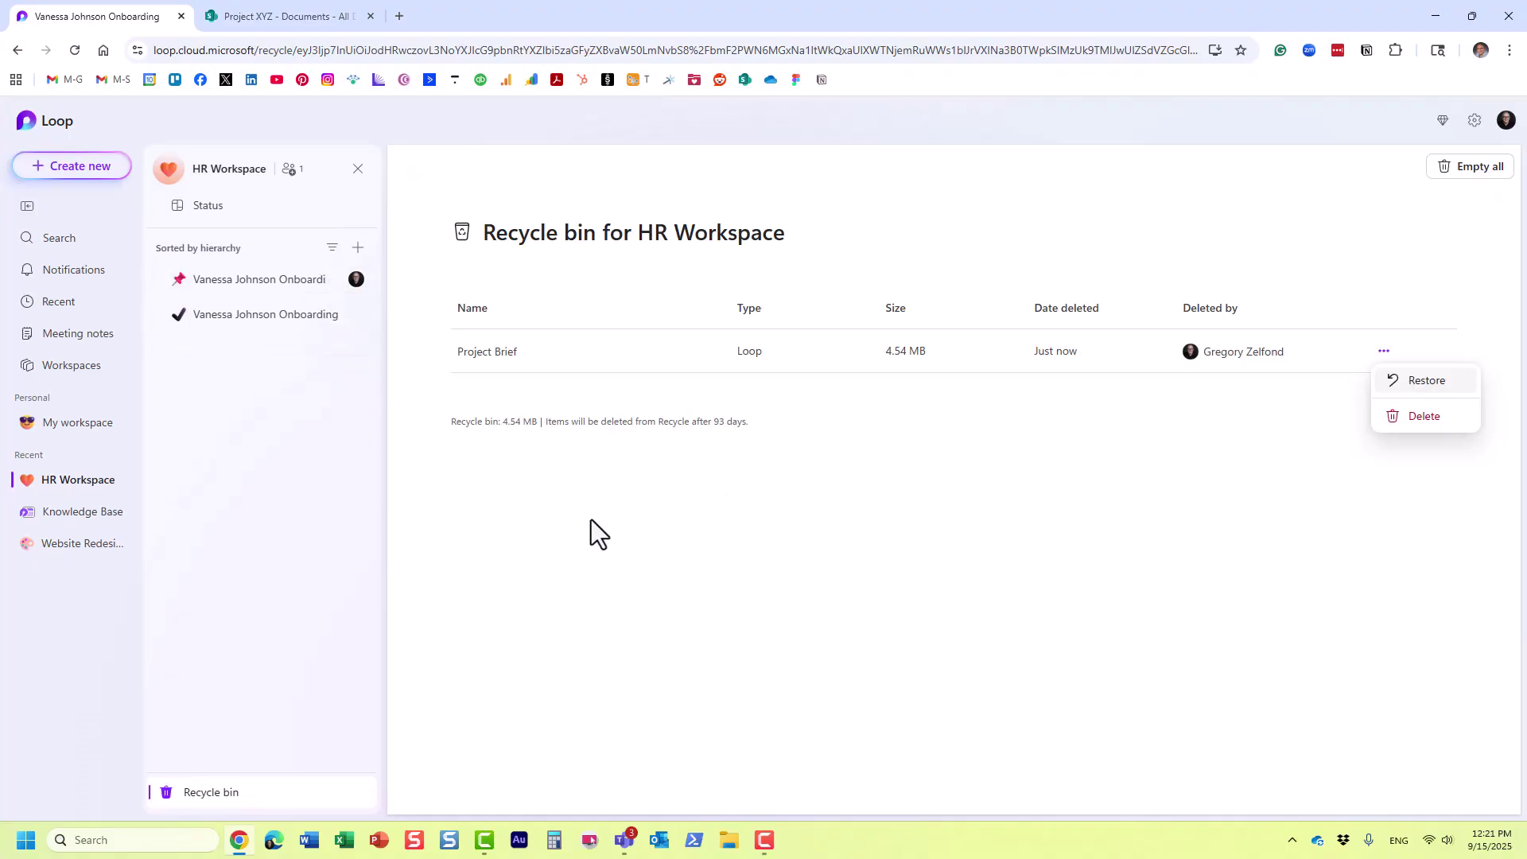
{"action": "left_click", "coordinate": [820, 529]}
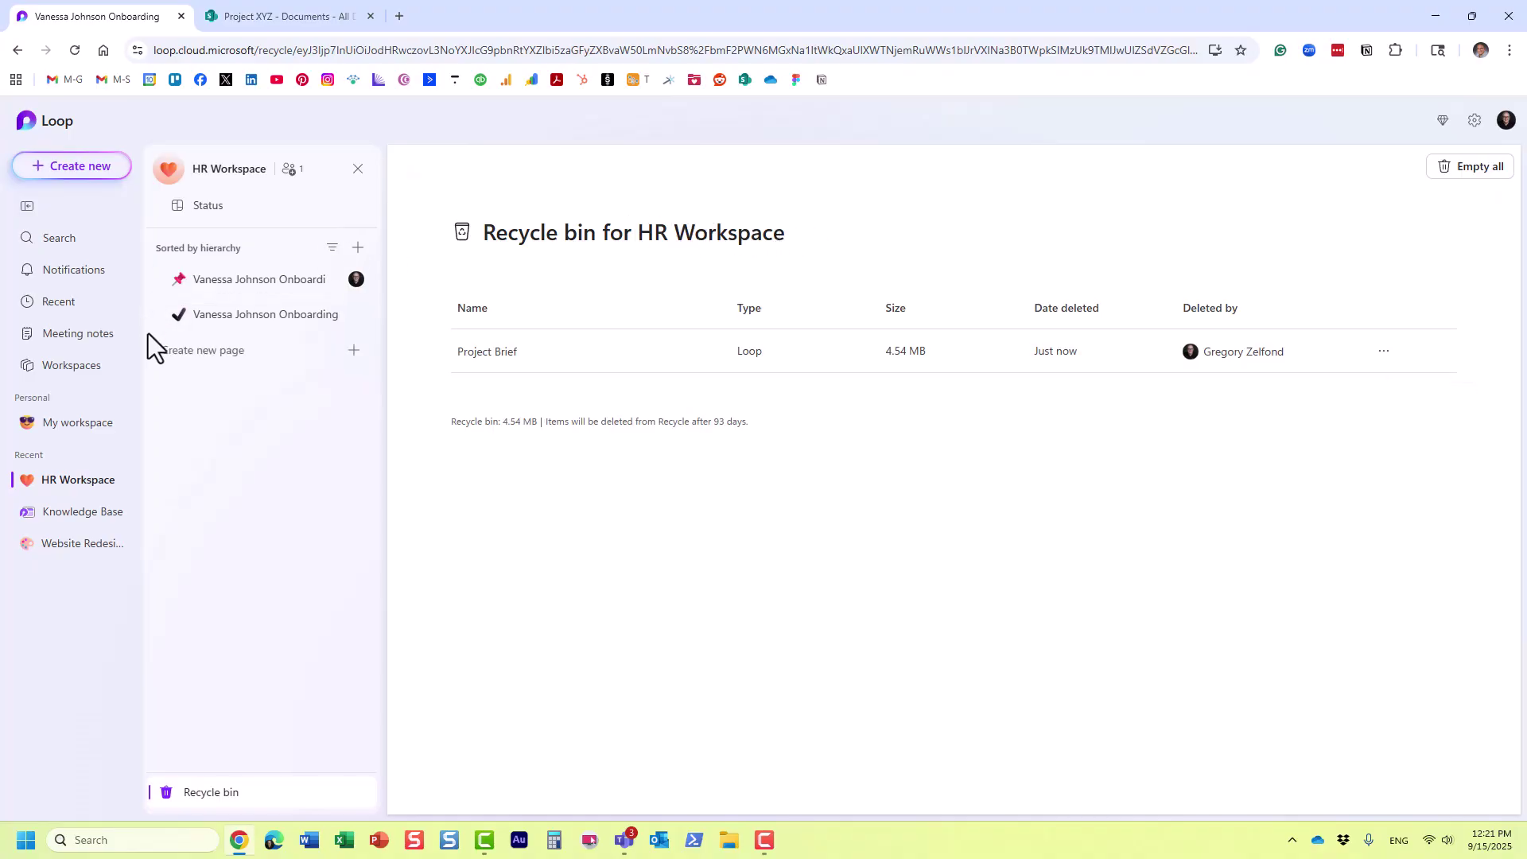
Examine the recycle bin of the Website Redesign Project workspace and return to the HR Workspace recycle bin.
{"action": "left_click", "coordinate": [89, 549]}
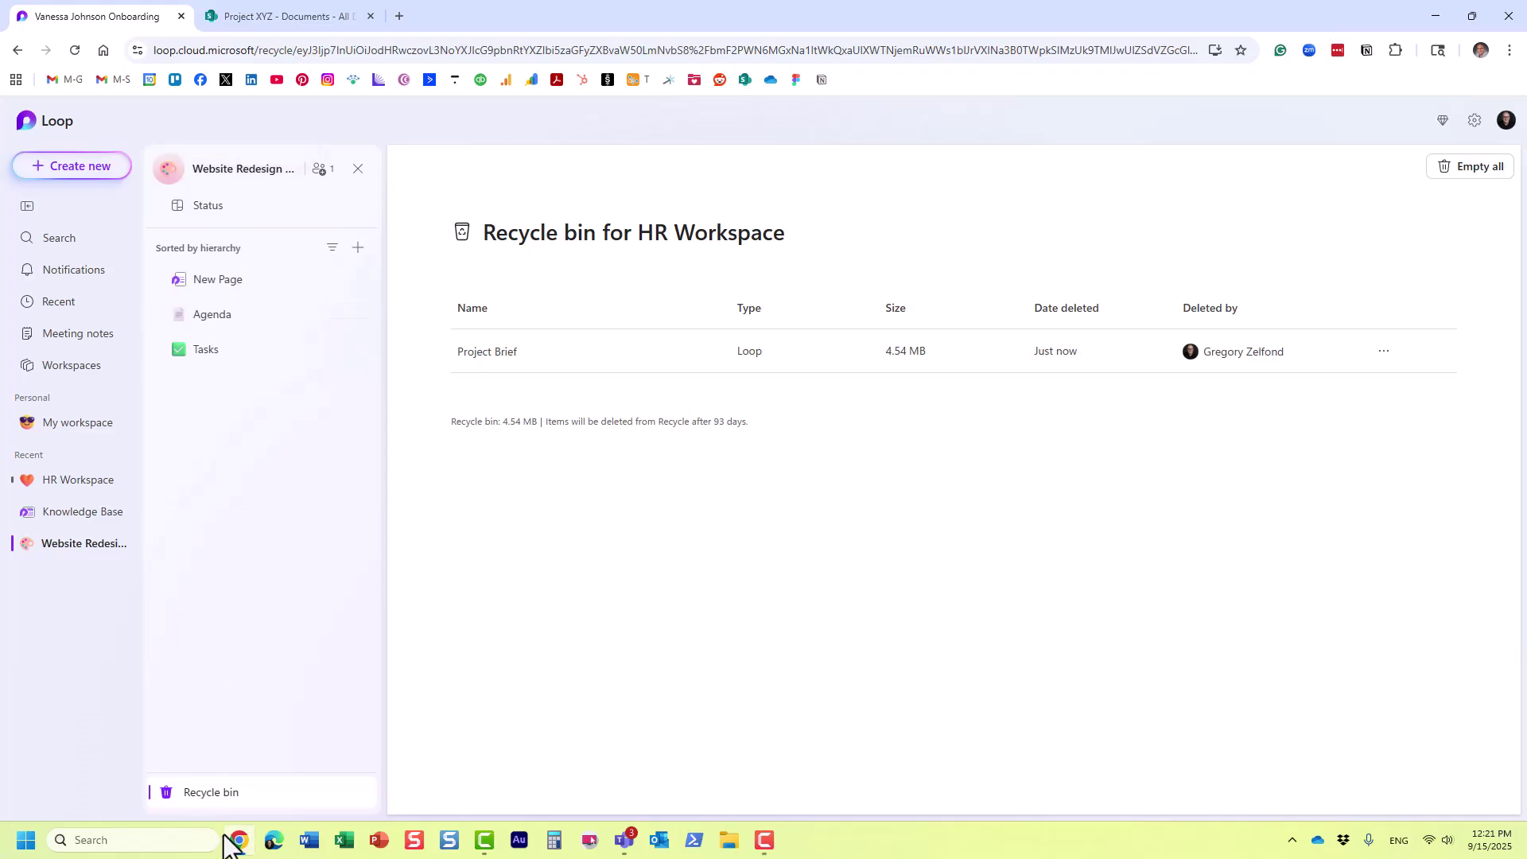
{"action": "left_click", "coordinate": [223, 798]}
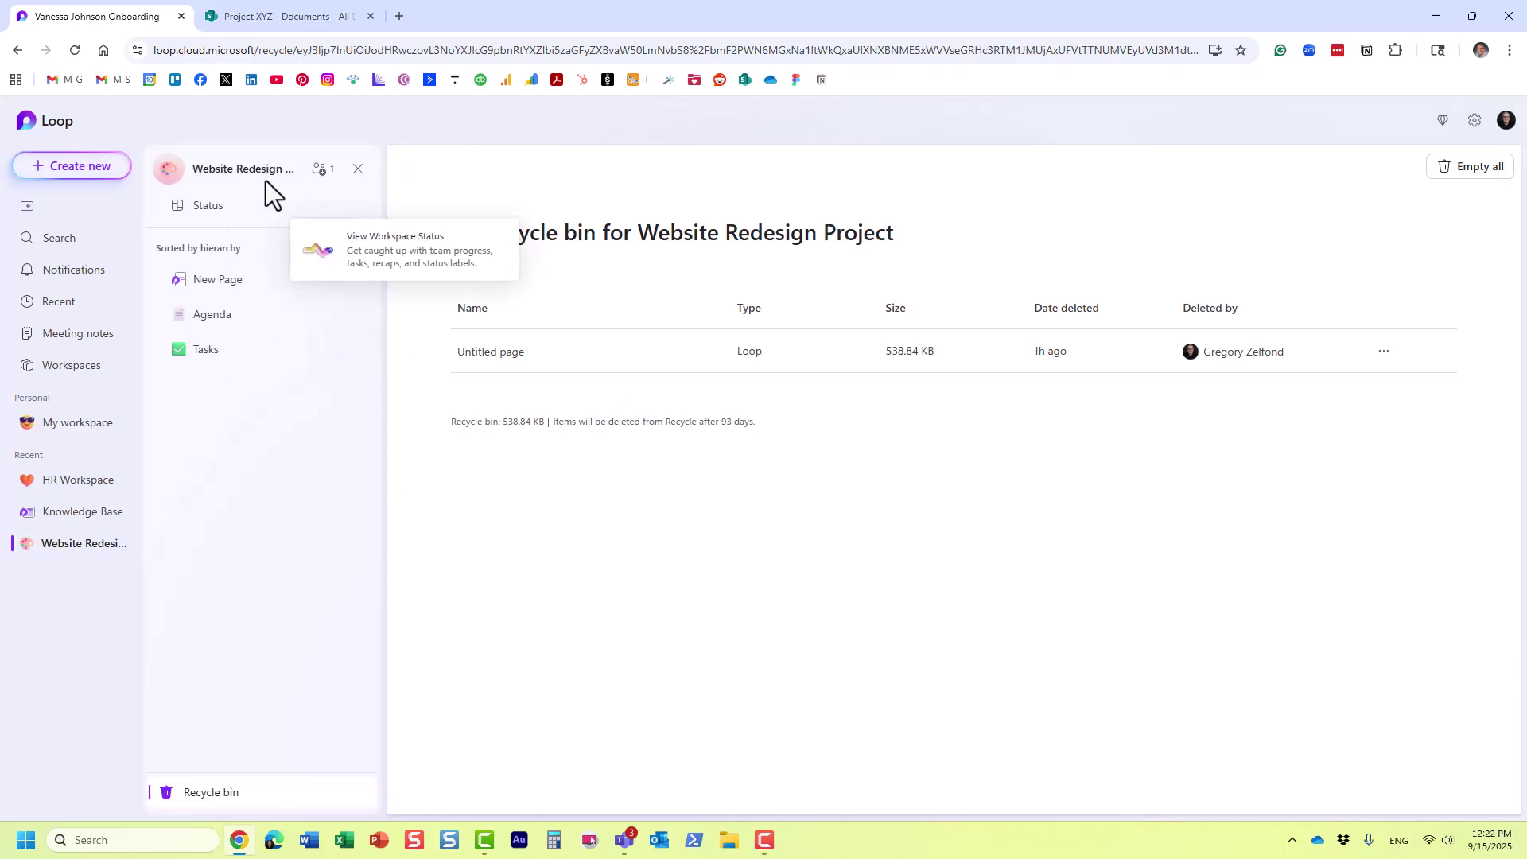
{"action": "left_click", "coordinate": [81, 483]}
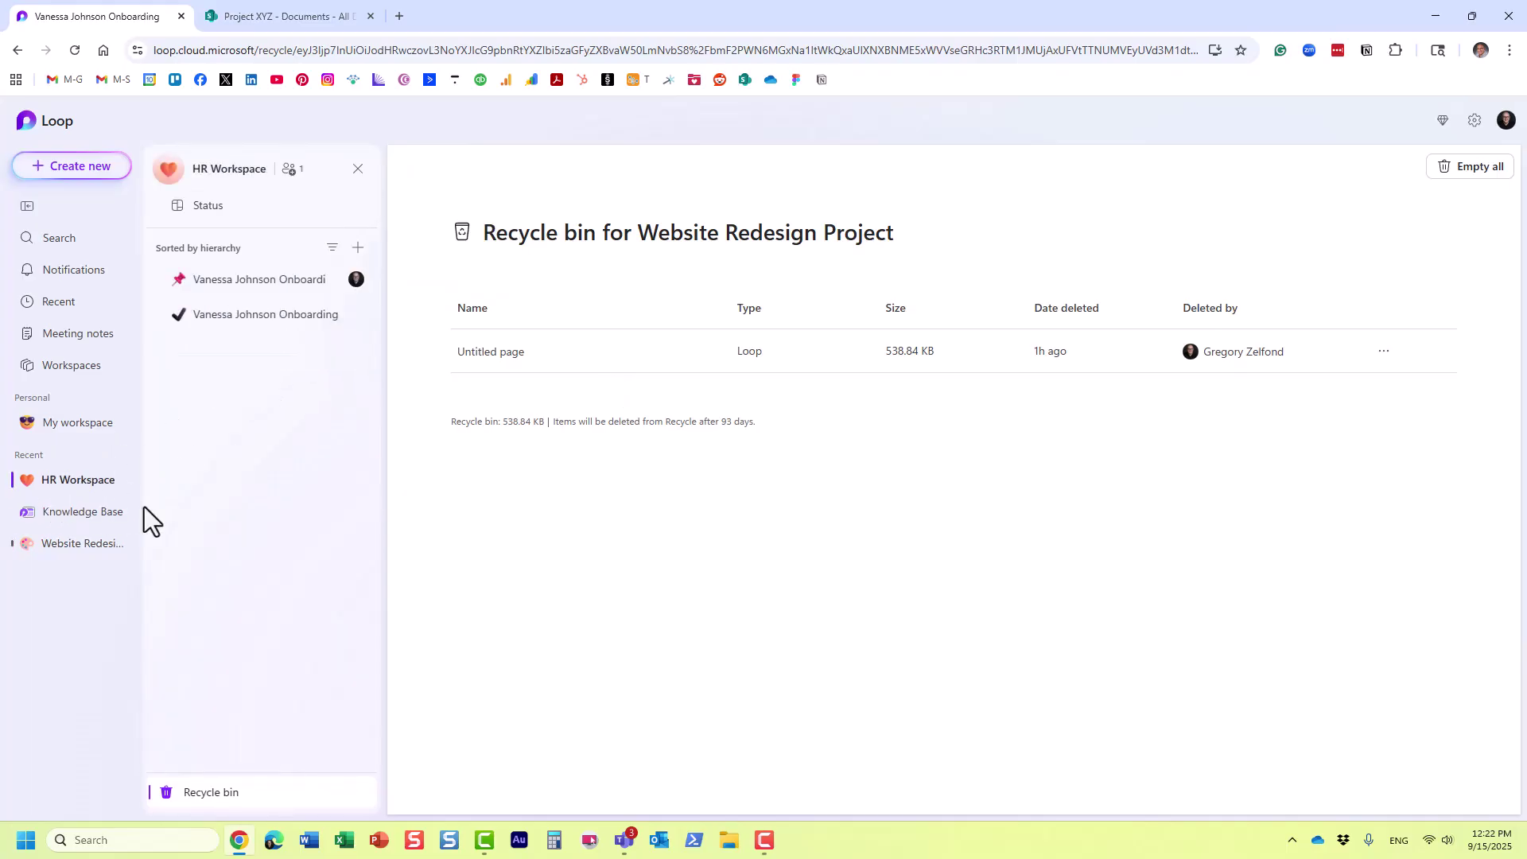
{"action": "left_click", "coordinate": [246, 772]}
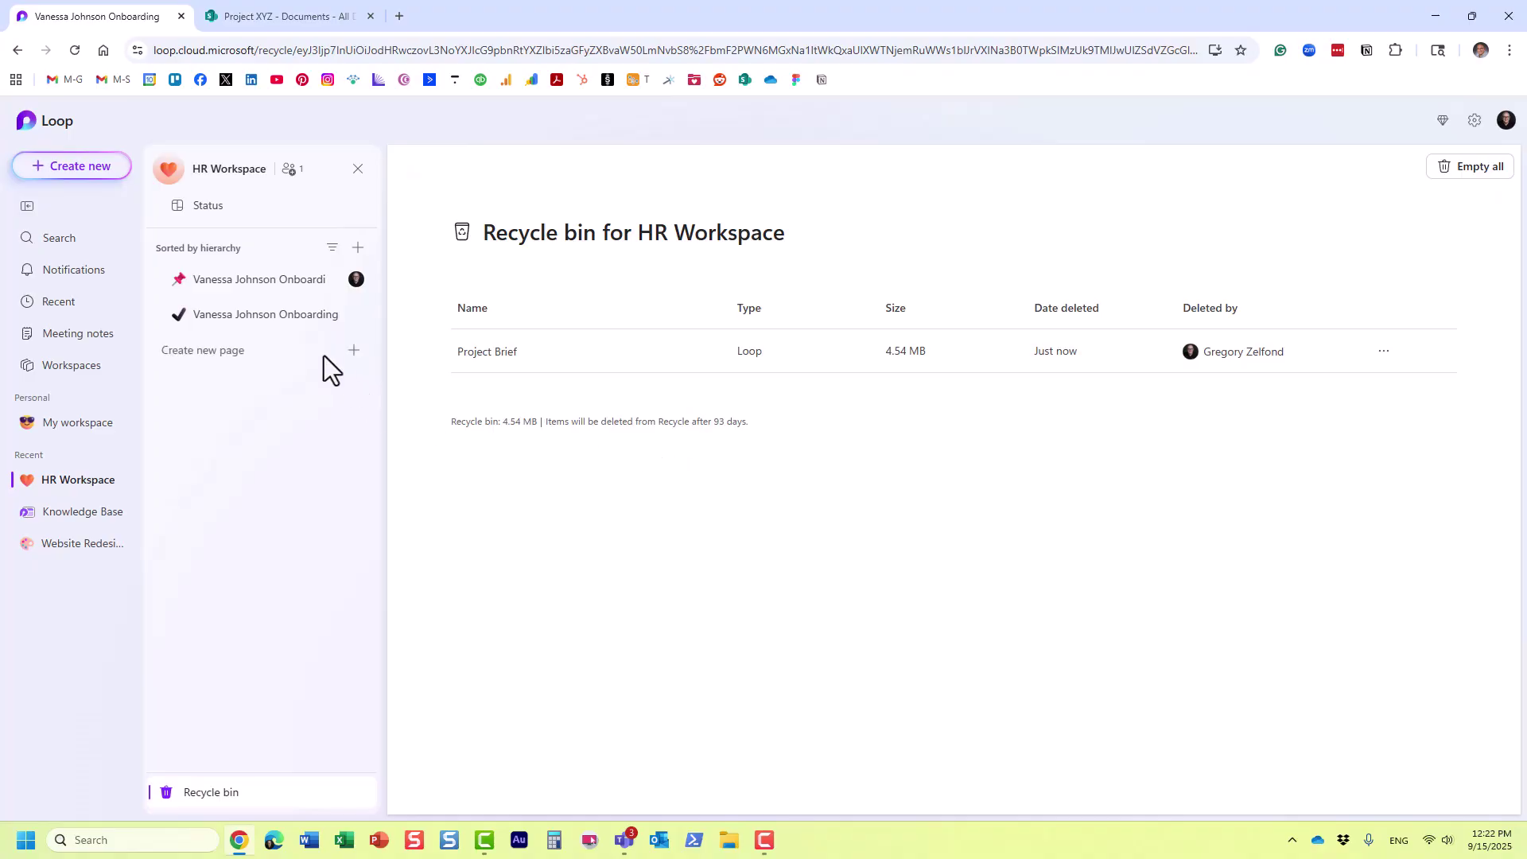
Insert a task list directly below the Introduction heading on the onboarding page with the pushpin icon.
{"action": "left_click", "coordinate": [249, 284]}
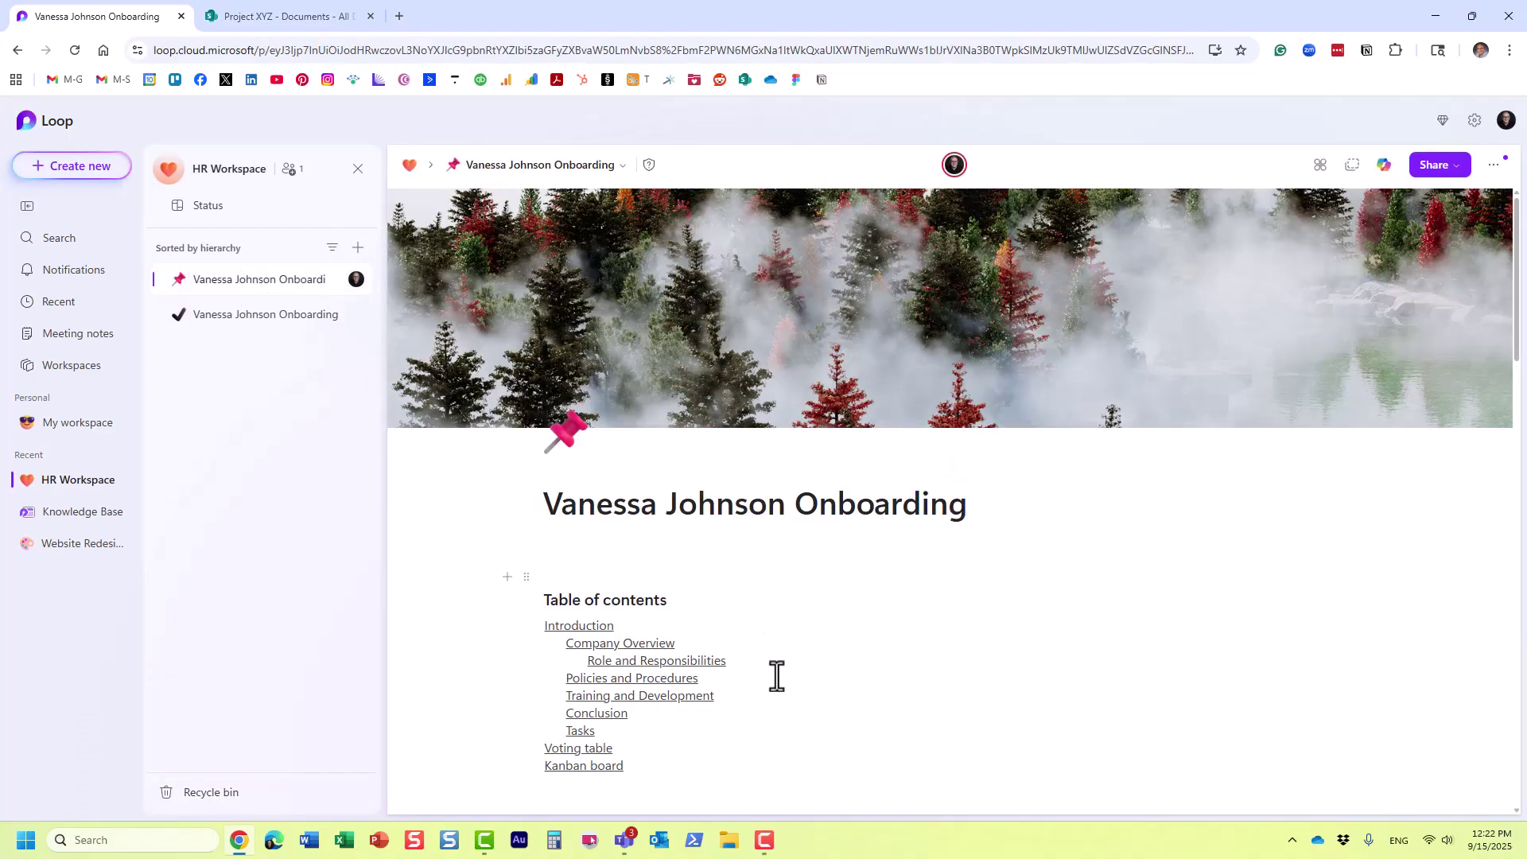
{"action": "scroll", "coordinate": [777, 676], "scroll_direction": "down", "scroll_amount": 4}
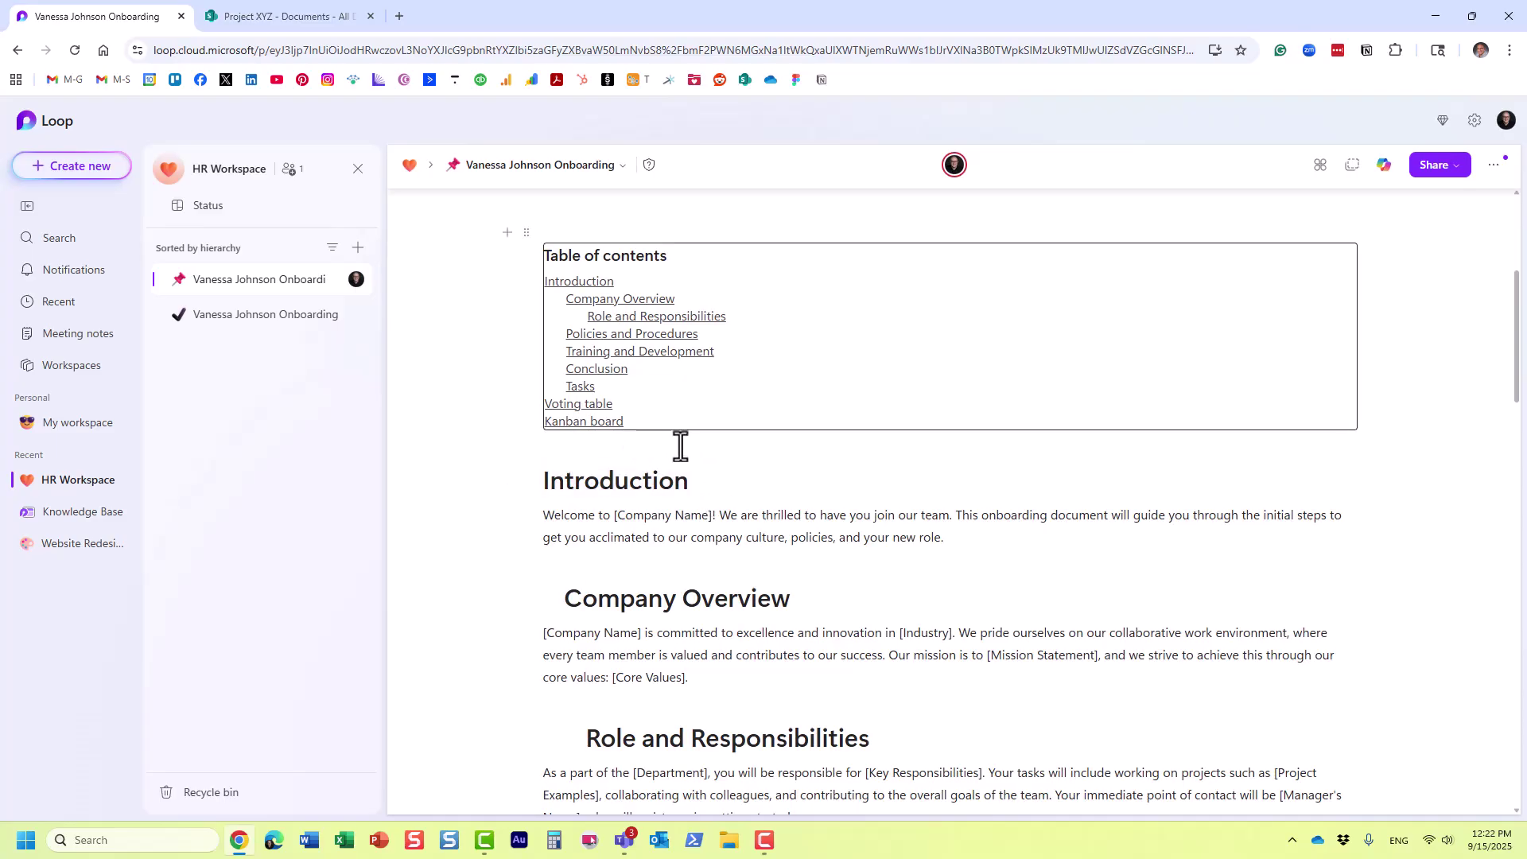
{"action": "left_click", "coordinate": [705, 487]}
{"action": "key", "text": "Return"}
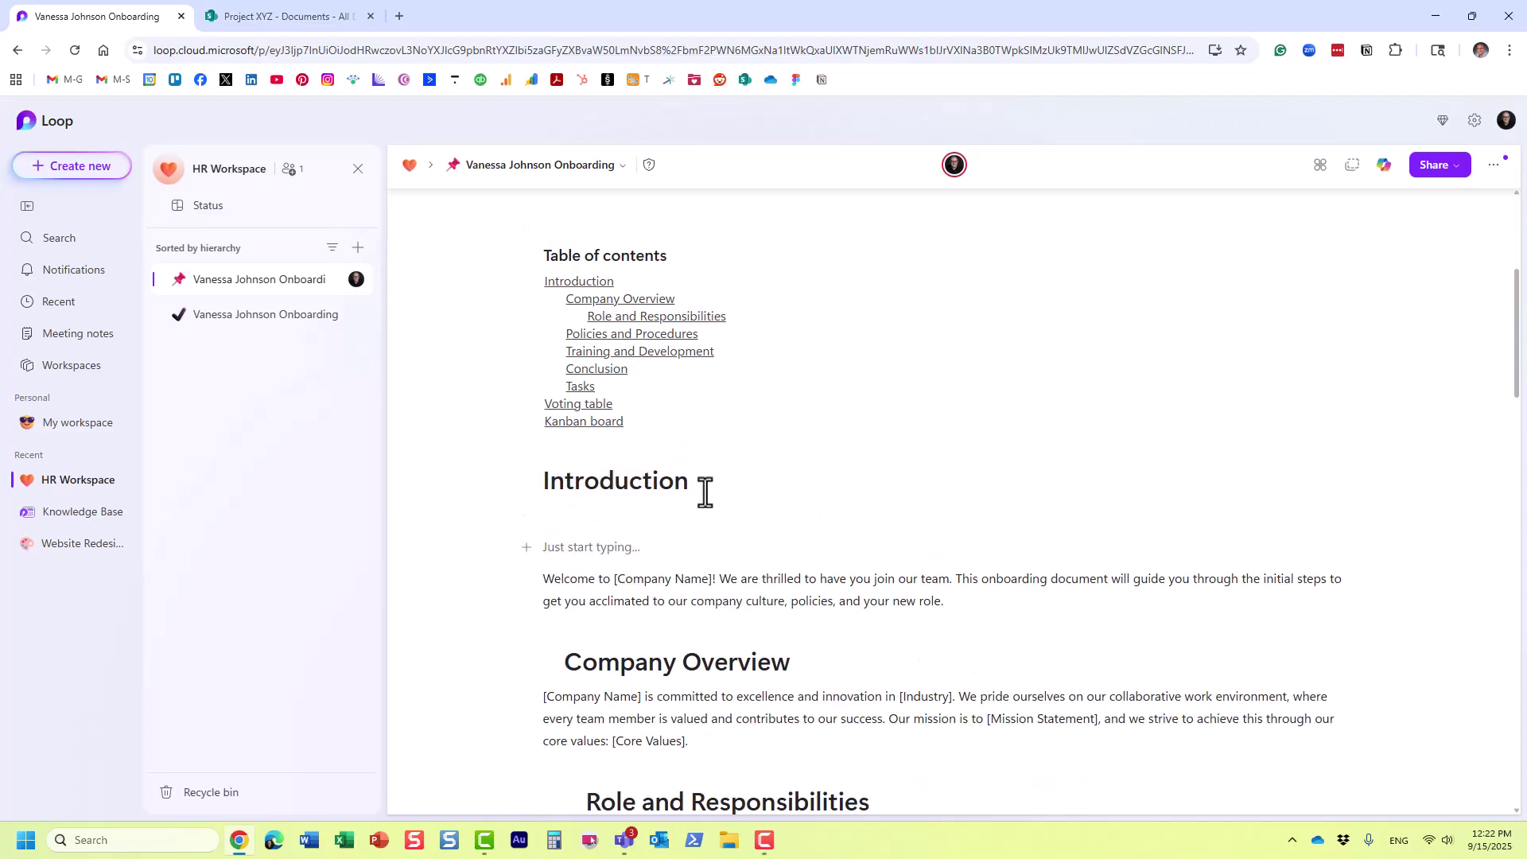
{"action": "type", "text": "/"}
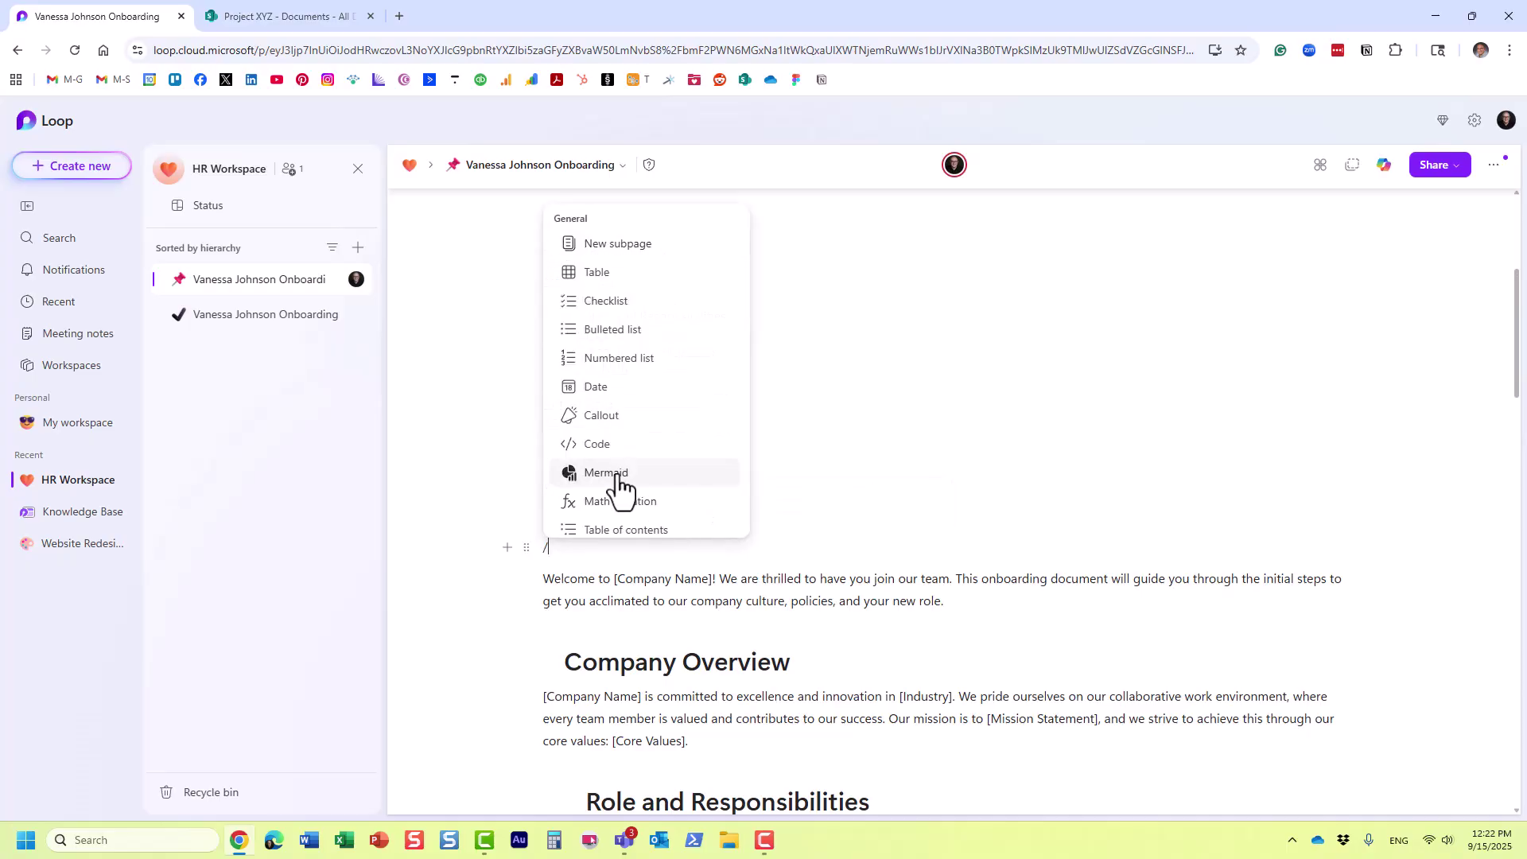
{"action": "scroll", "coordinate": [637, 477], "scroll_direction": "down", "scroll_amount": 5}
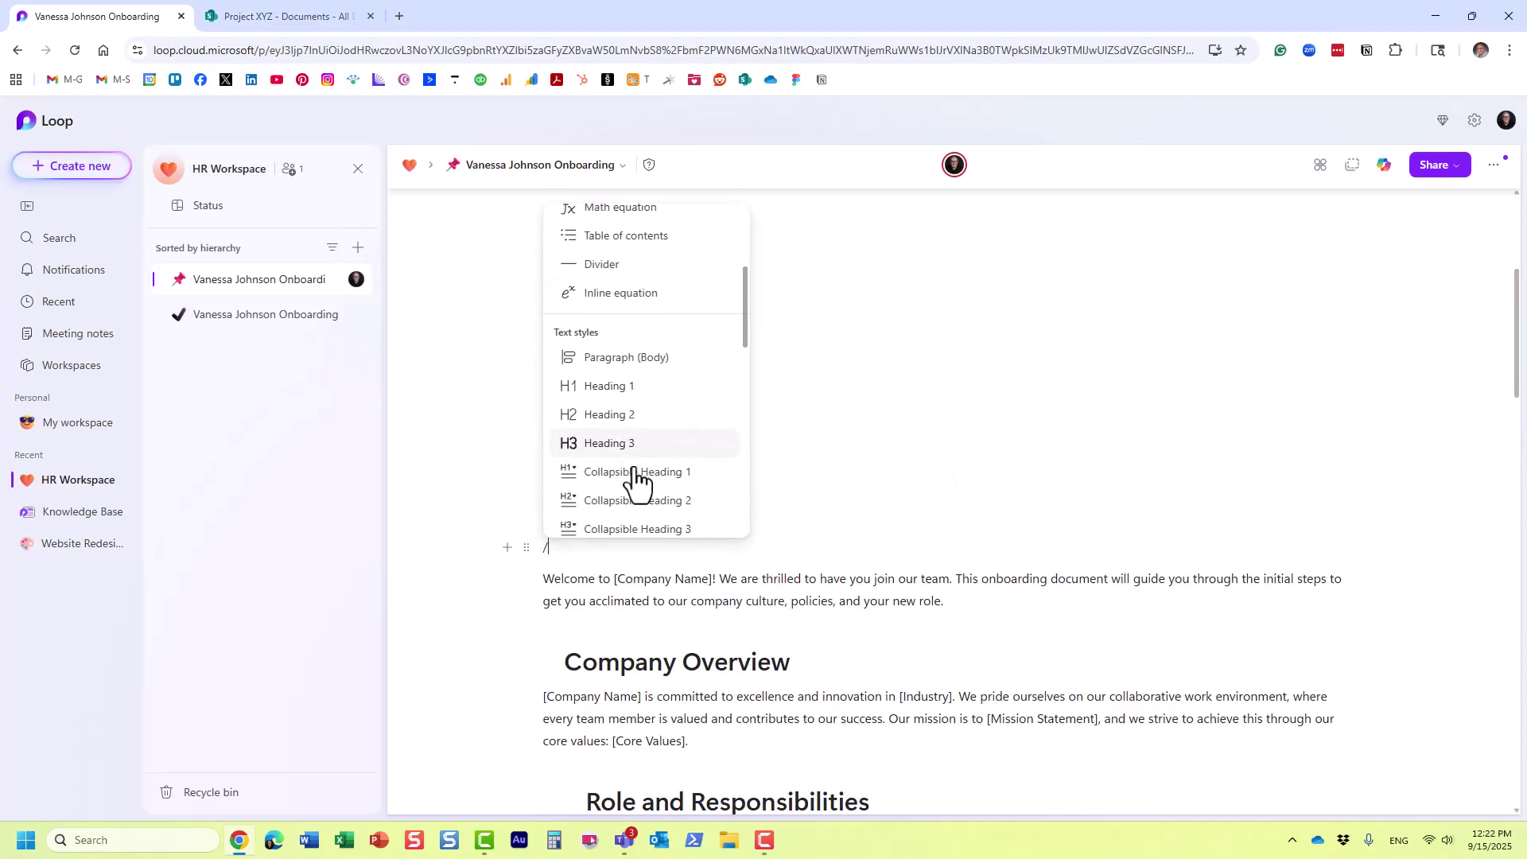
{"action": "scroll", "coordinate": [641, 481], "scroll_direction": "down", "scroll_amount": 4}
{"action": "left_click", "coordinate": [624, 373]}
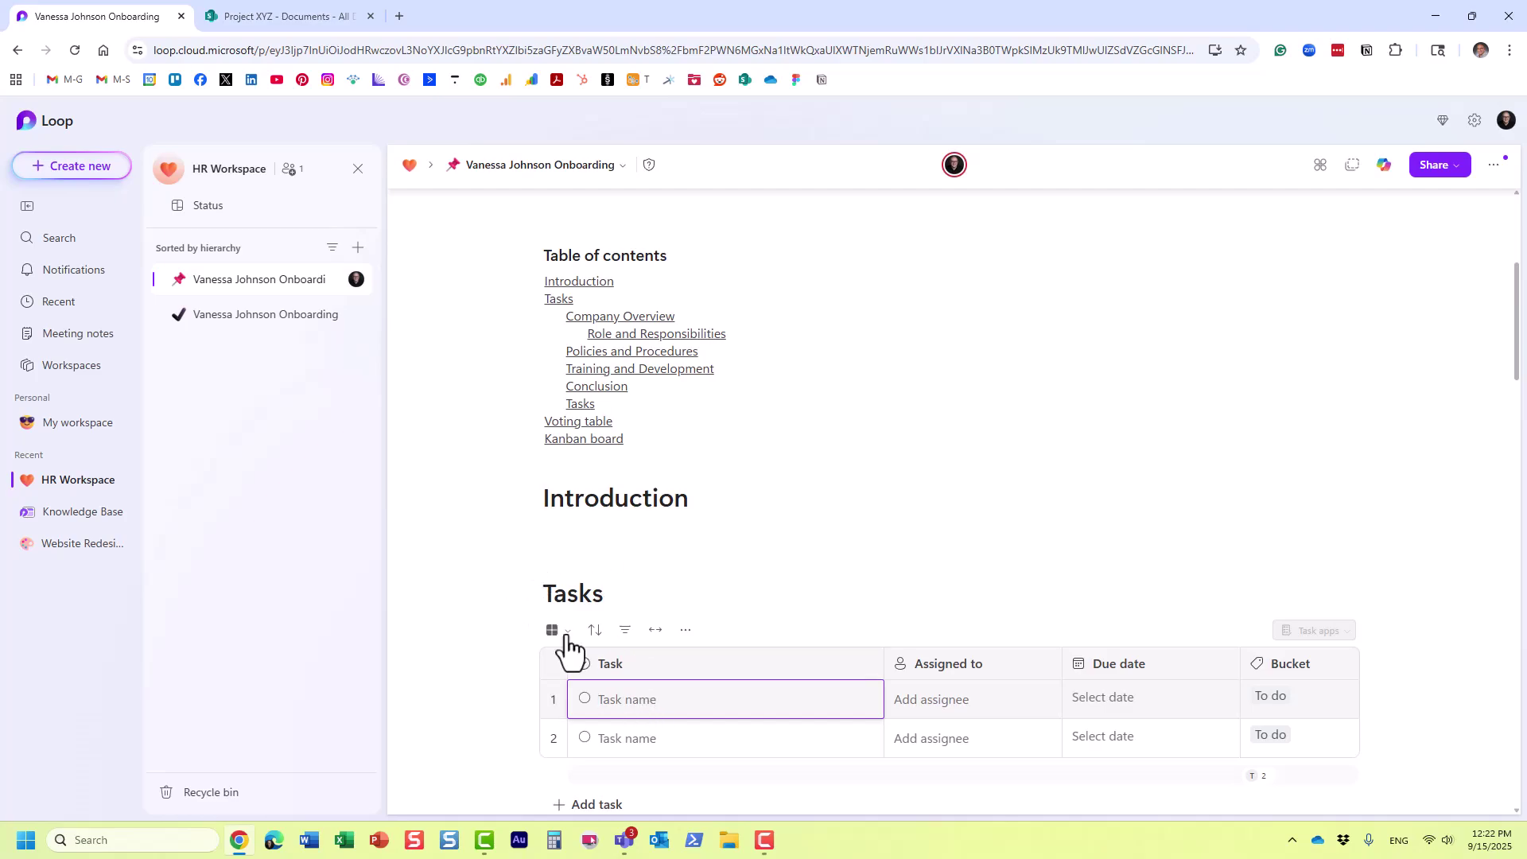
Convert the new task table under the Tasks heading into a Loop component and delete that component from the page.
{"action": "left_click", "coordinate": [527, 629]}
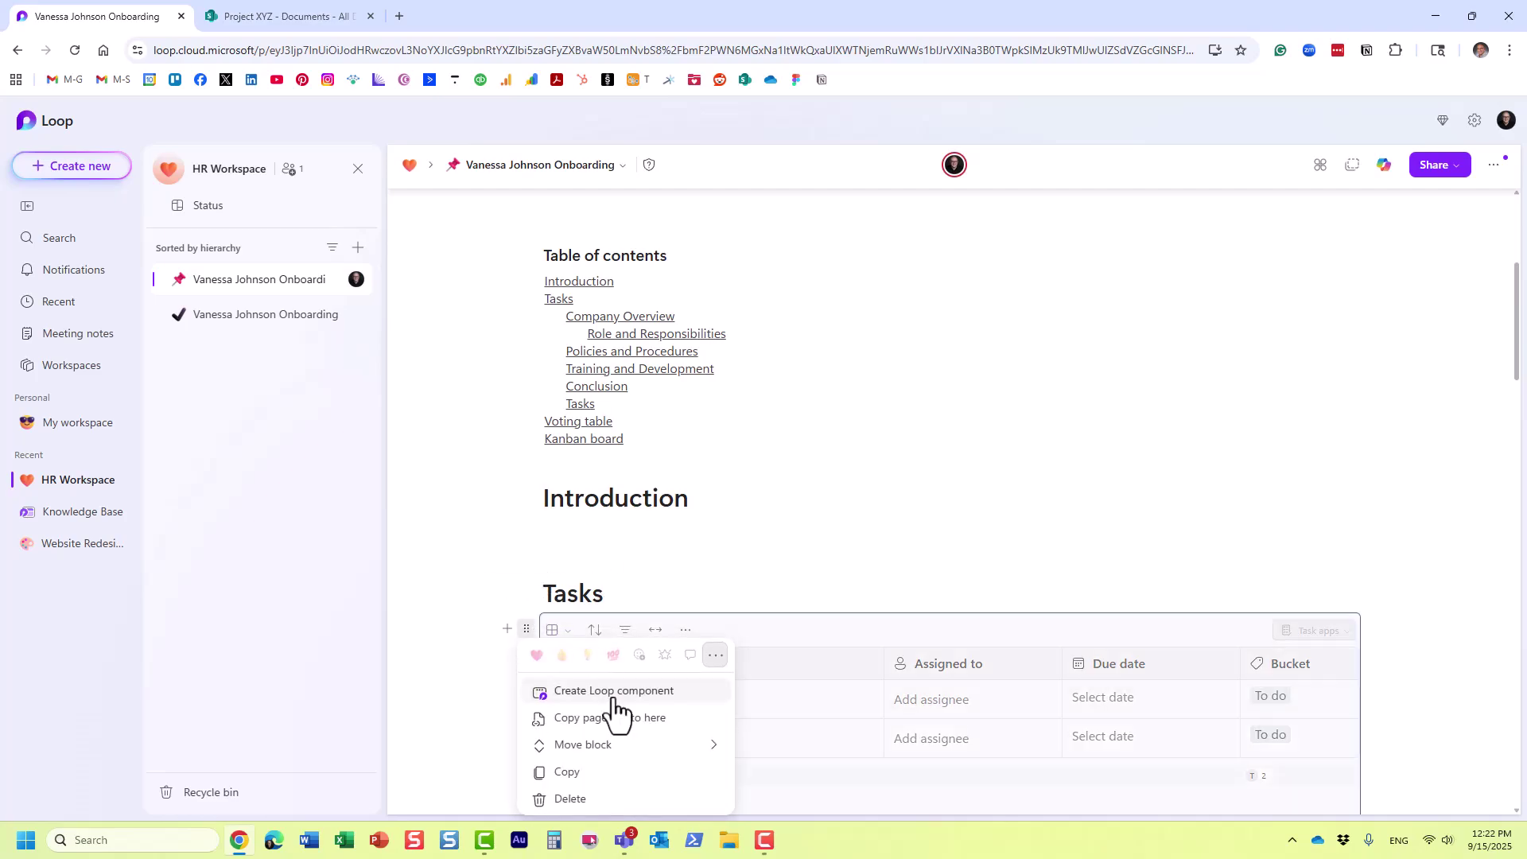
{"action": "left_click", "coordinate": [614, 691]}
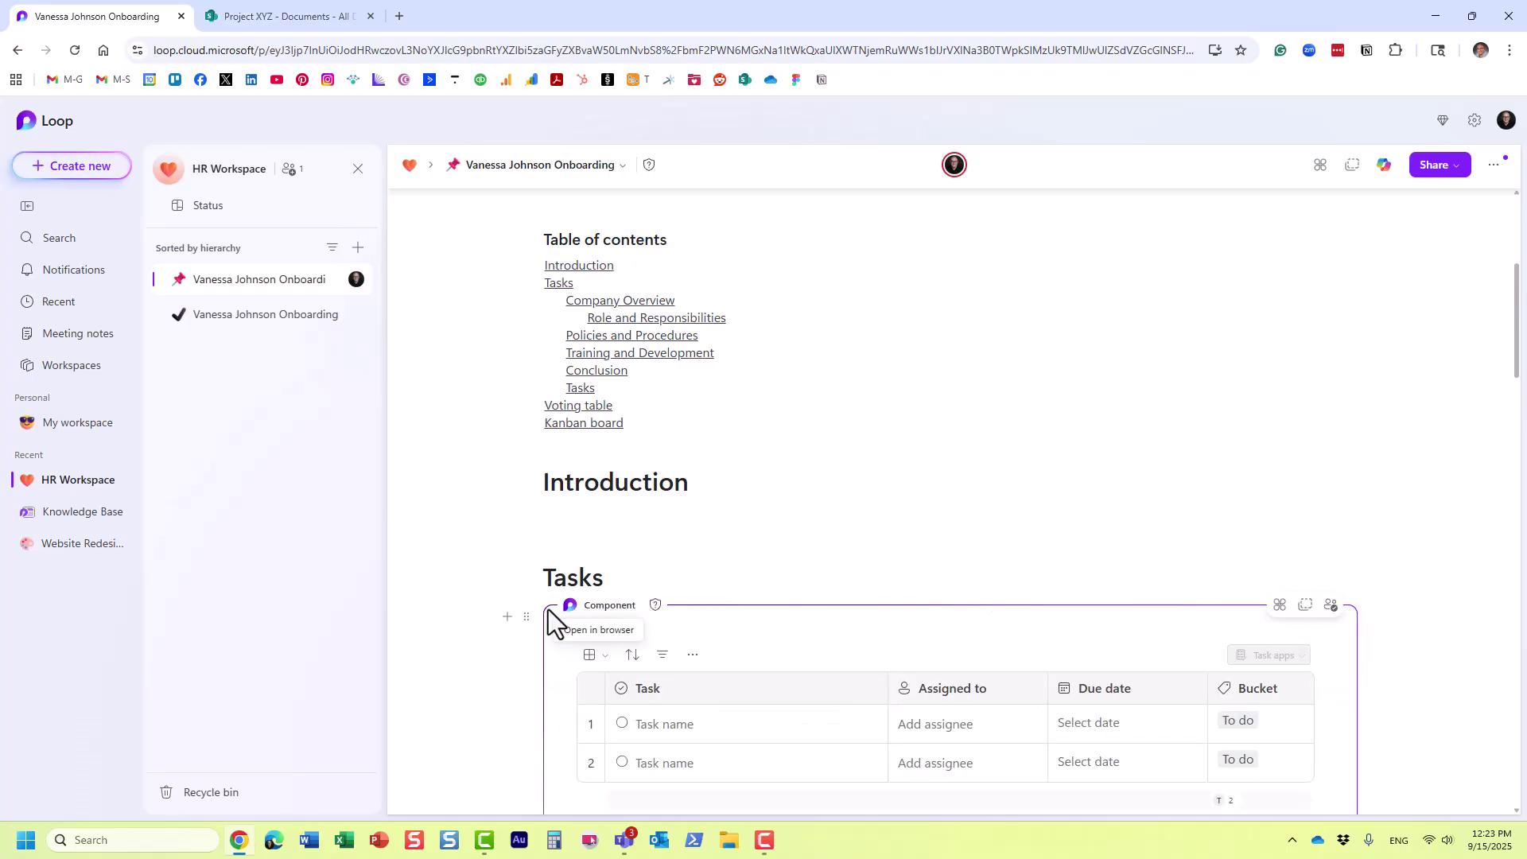
{"action": "left_click", "coordinate": [526, 617]}
{"action": "left_click", "coordinate": [585, 583]}
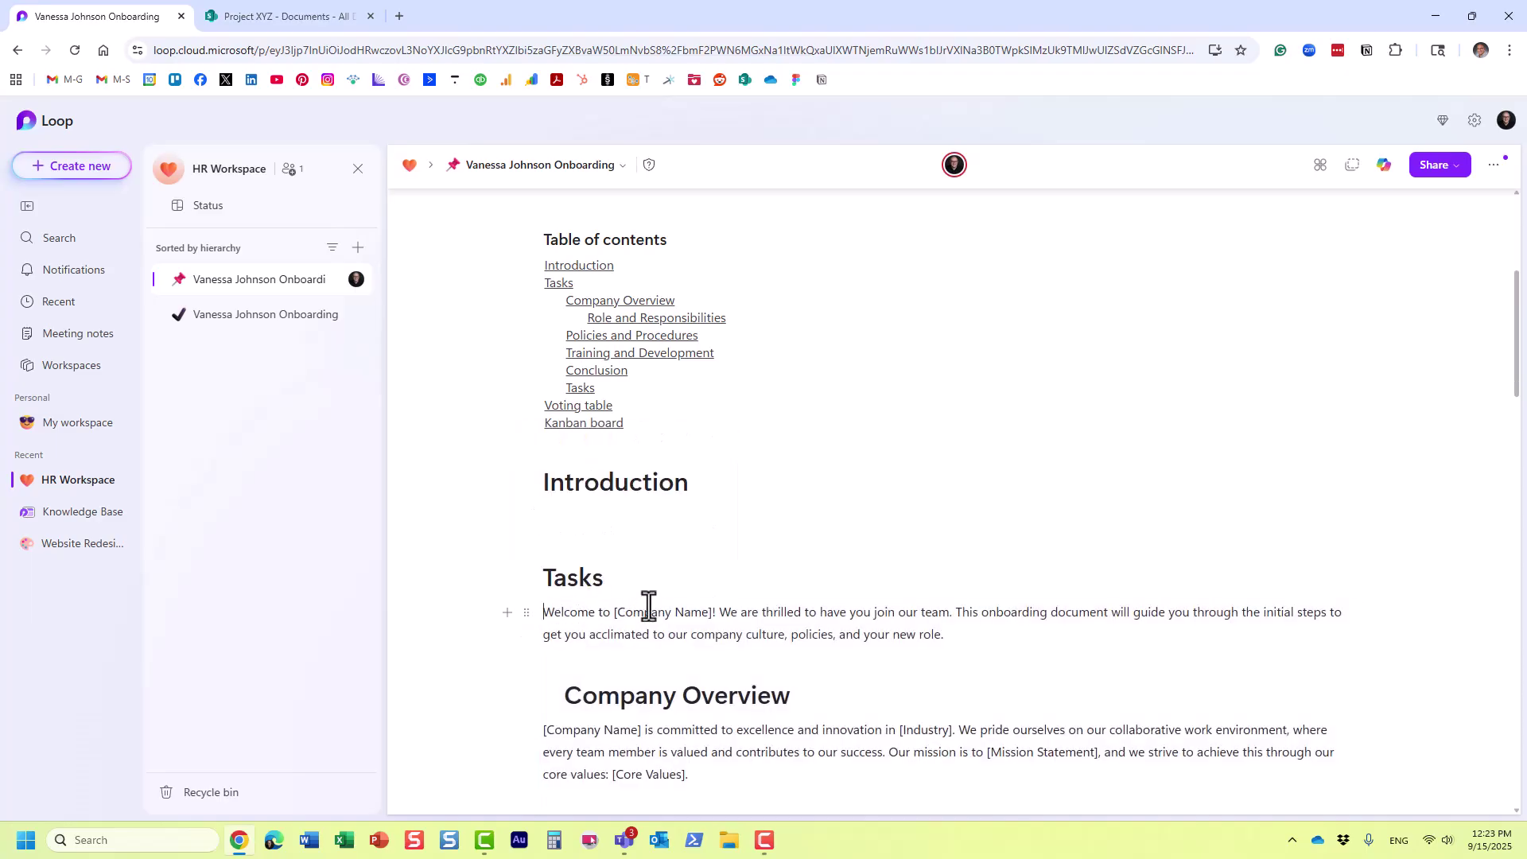
Check the HR Workspace recycle bin for the deleted component, and view the version history of the pushpin onboarding page.
{"action": "left_click", "coordinate": [207, 793]}
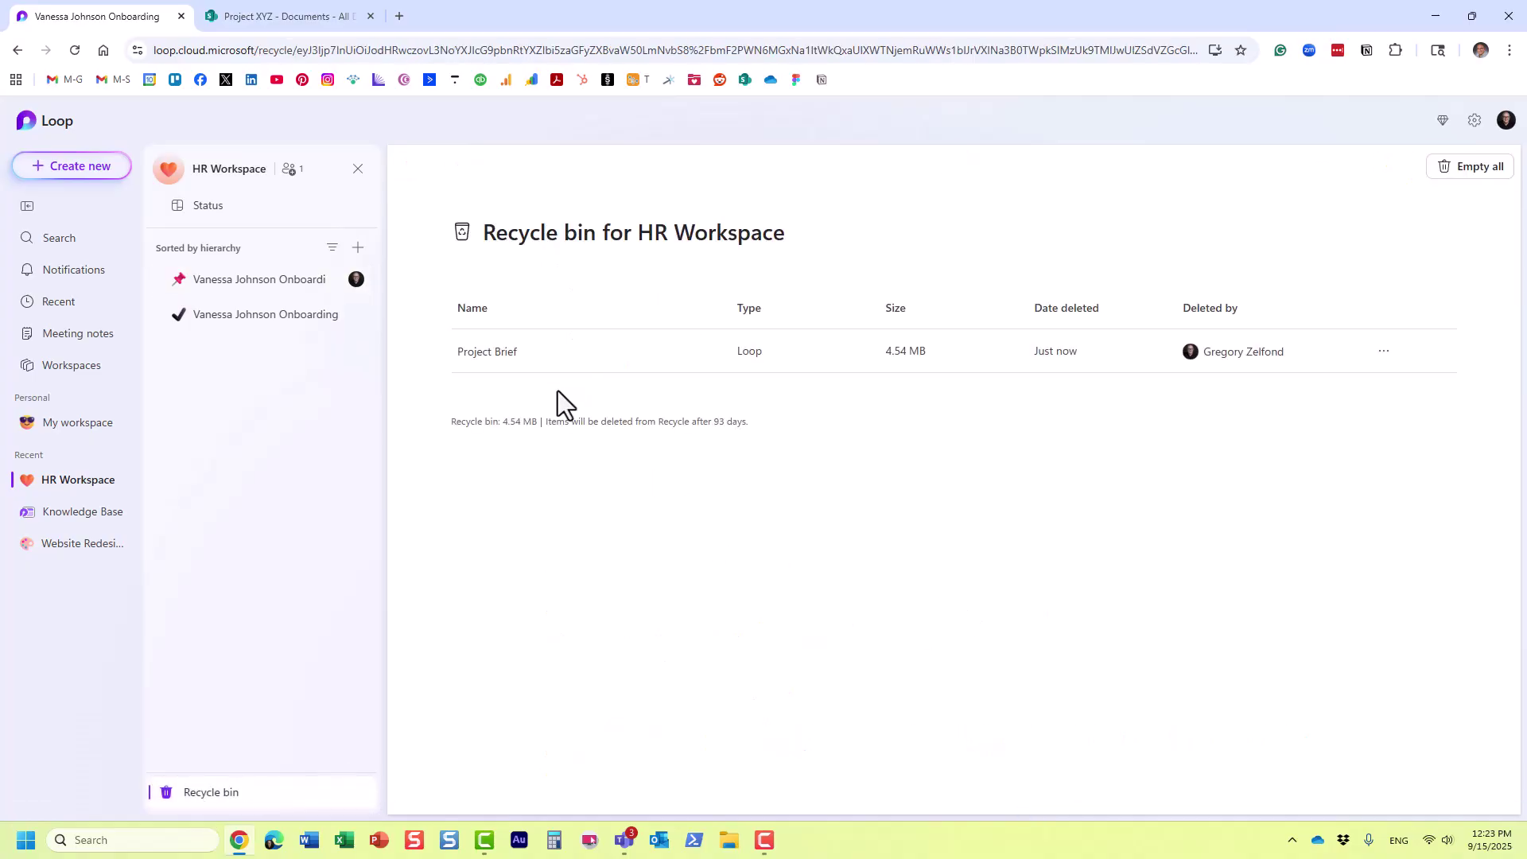
{"action": "left_click", "coordinate": [251, 282]}
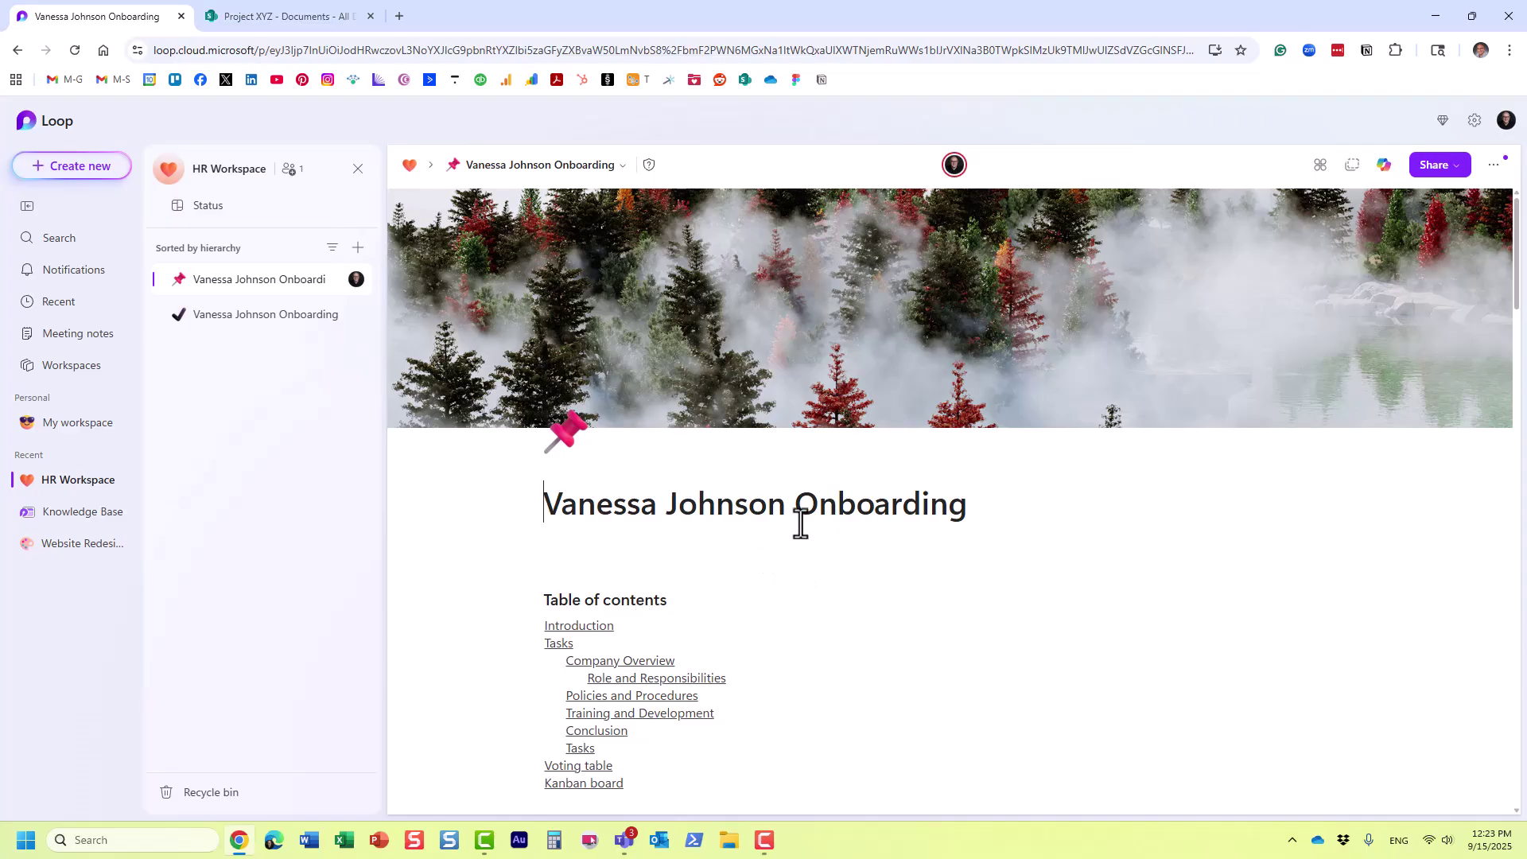
{"action": "left_click", "coordinate": [1496, 167]}
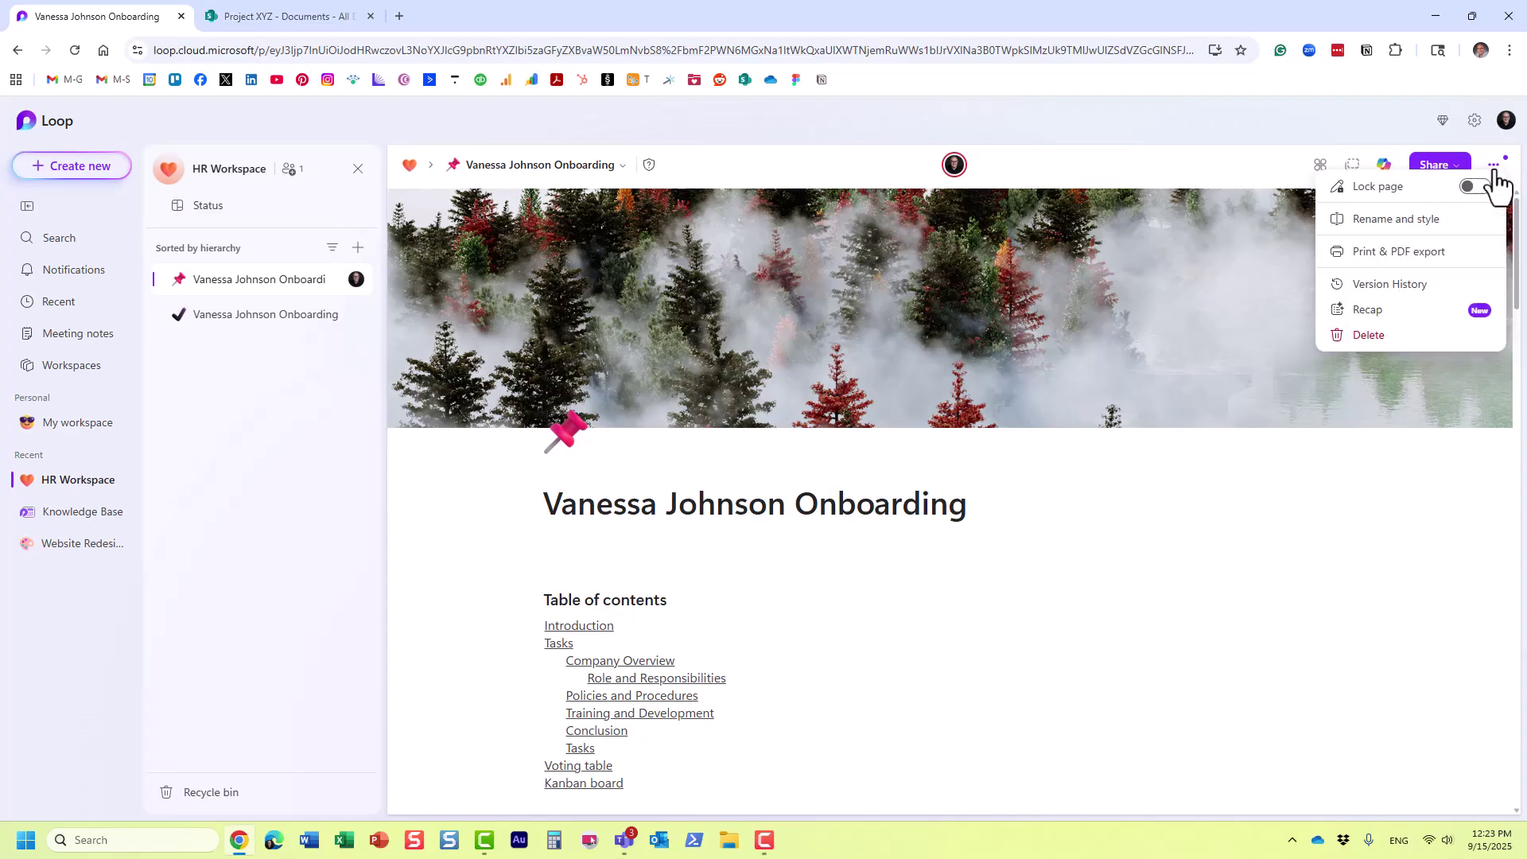
{"action": "left_click", "coordinate": [1434, 300]}
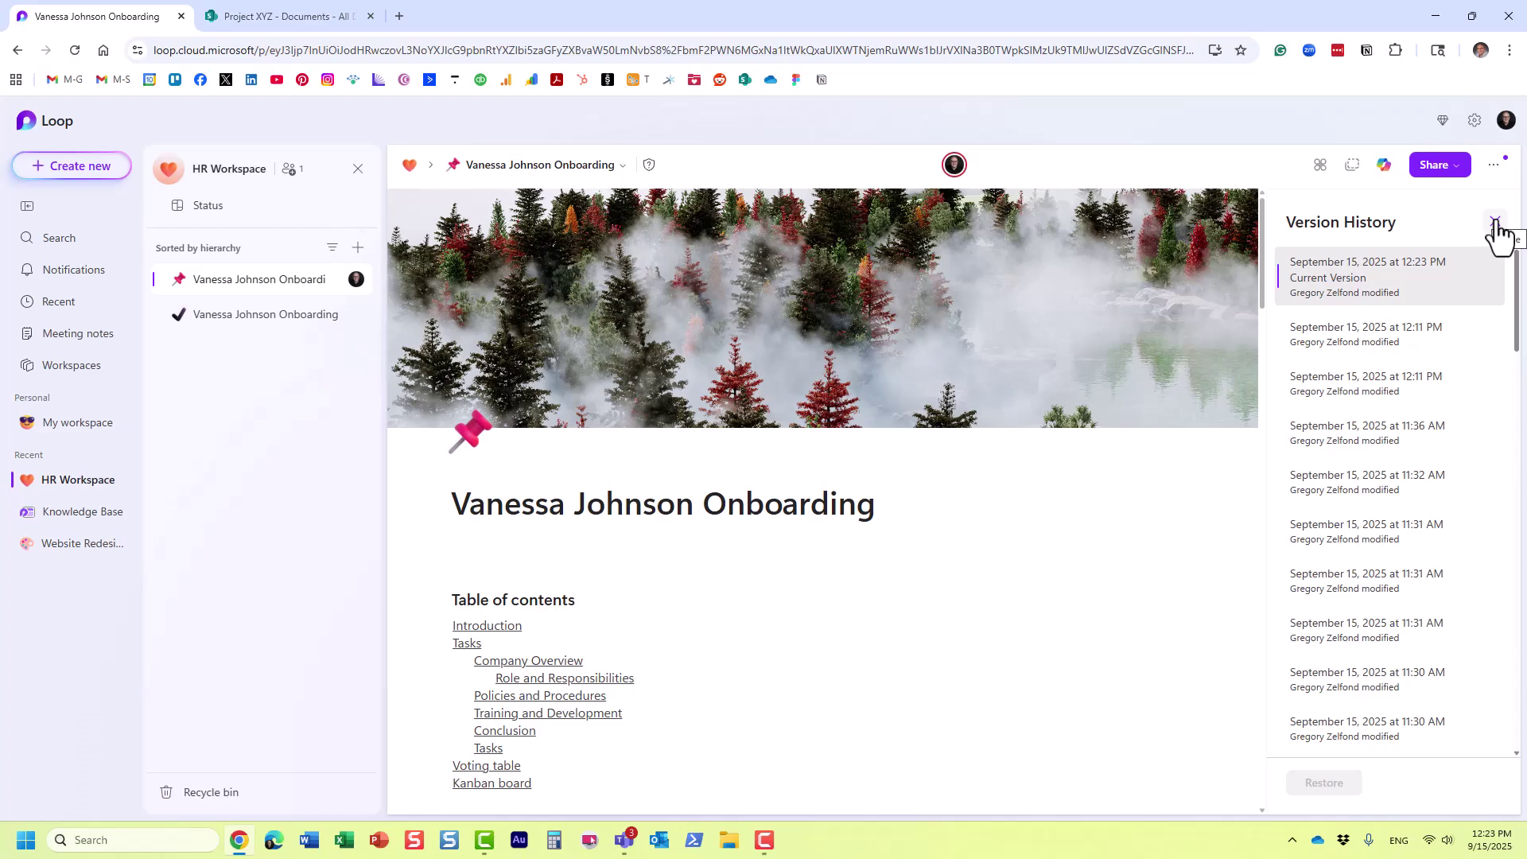
{"action": "left_click", "coordinate": [1496, 223]}
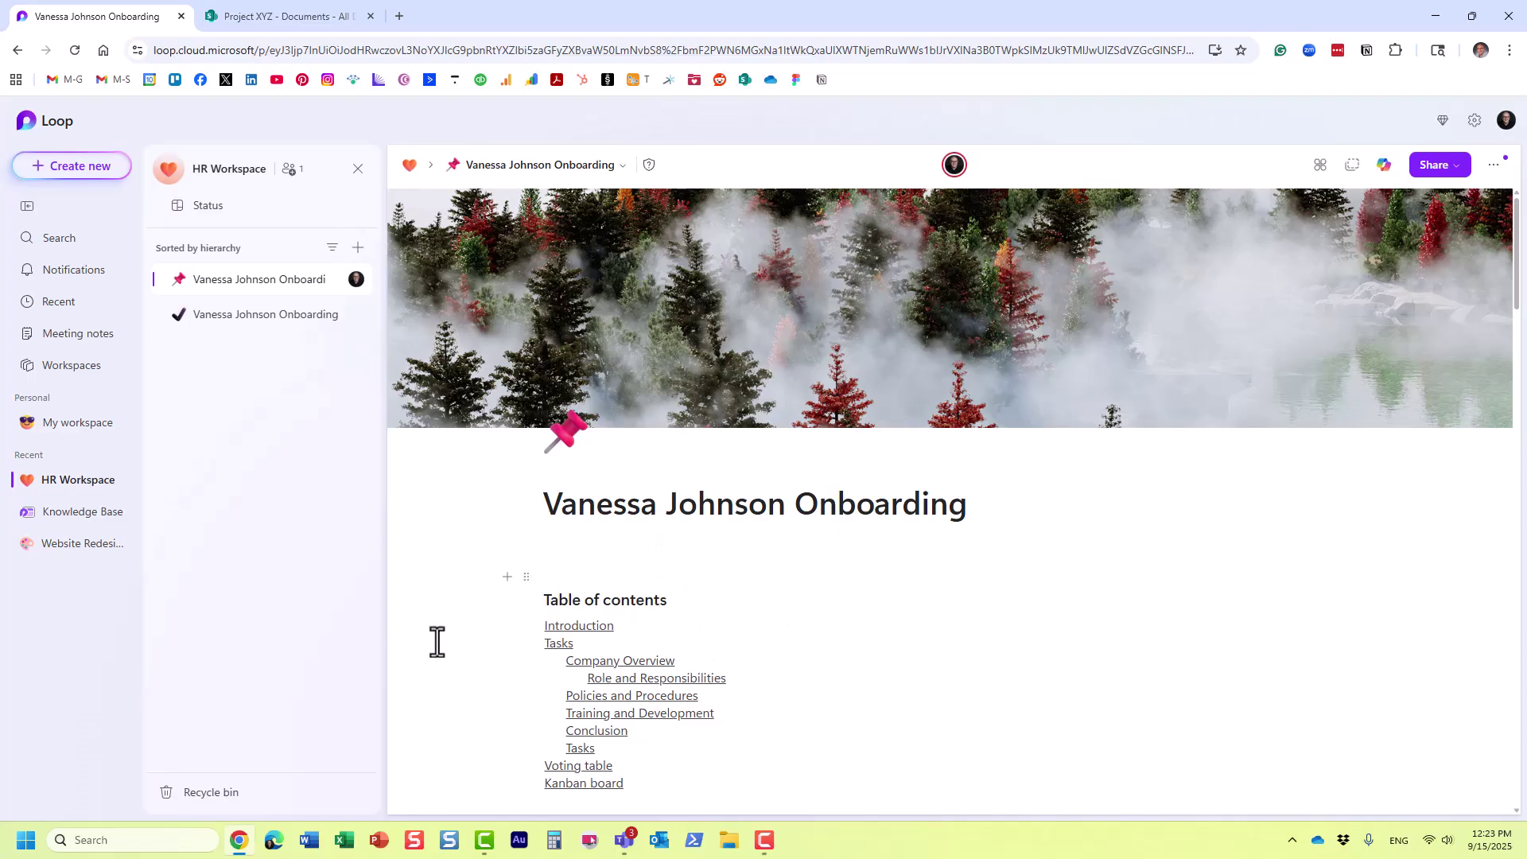
Revisit the HR Workspace recycle bin and compare the page options available for the pushpin onboarding page.
{"action": "left_click", "coordinate": [209, 794]}
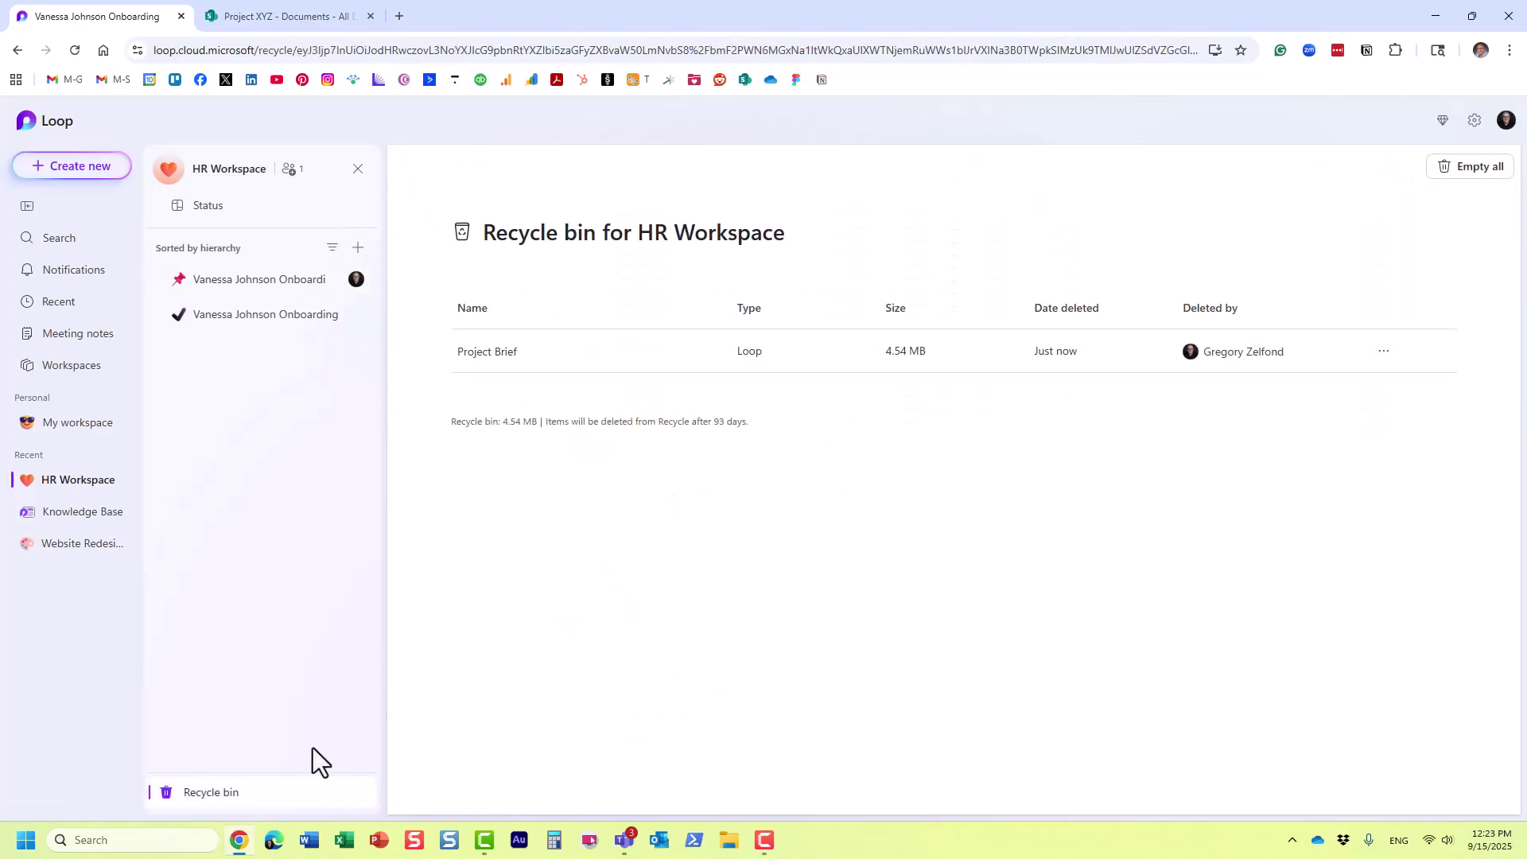
{"action": "left_click", "coordinate": [291, 282]}
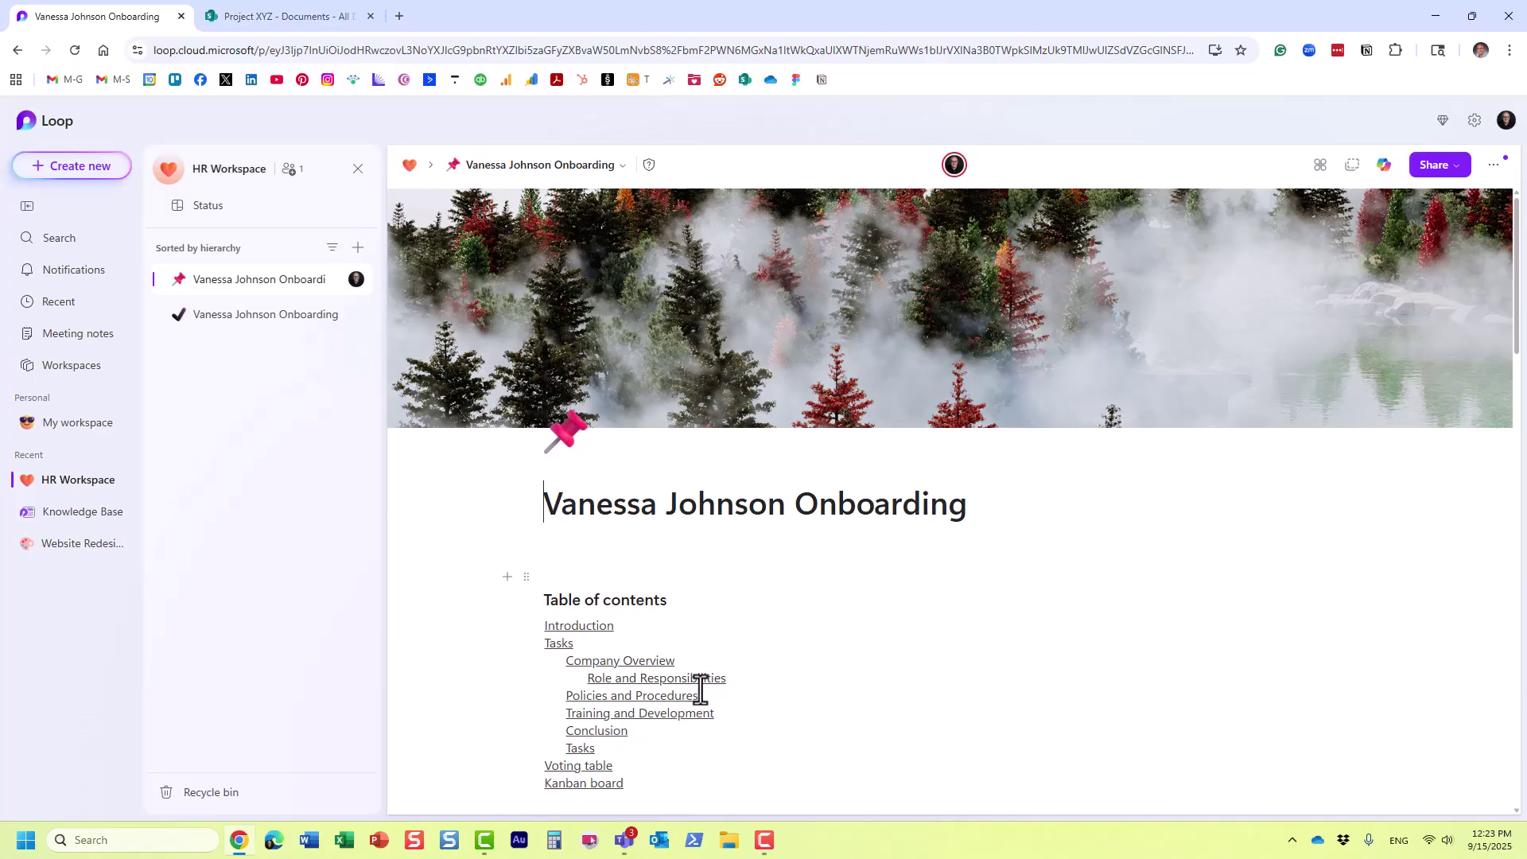
{"action": "scroll", "coordinate": [700, 690], "scroll_direction": "down", "scroll_amount": 2}
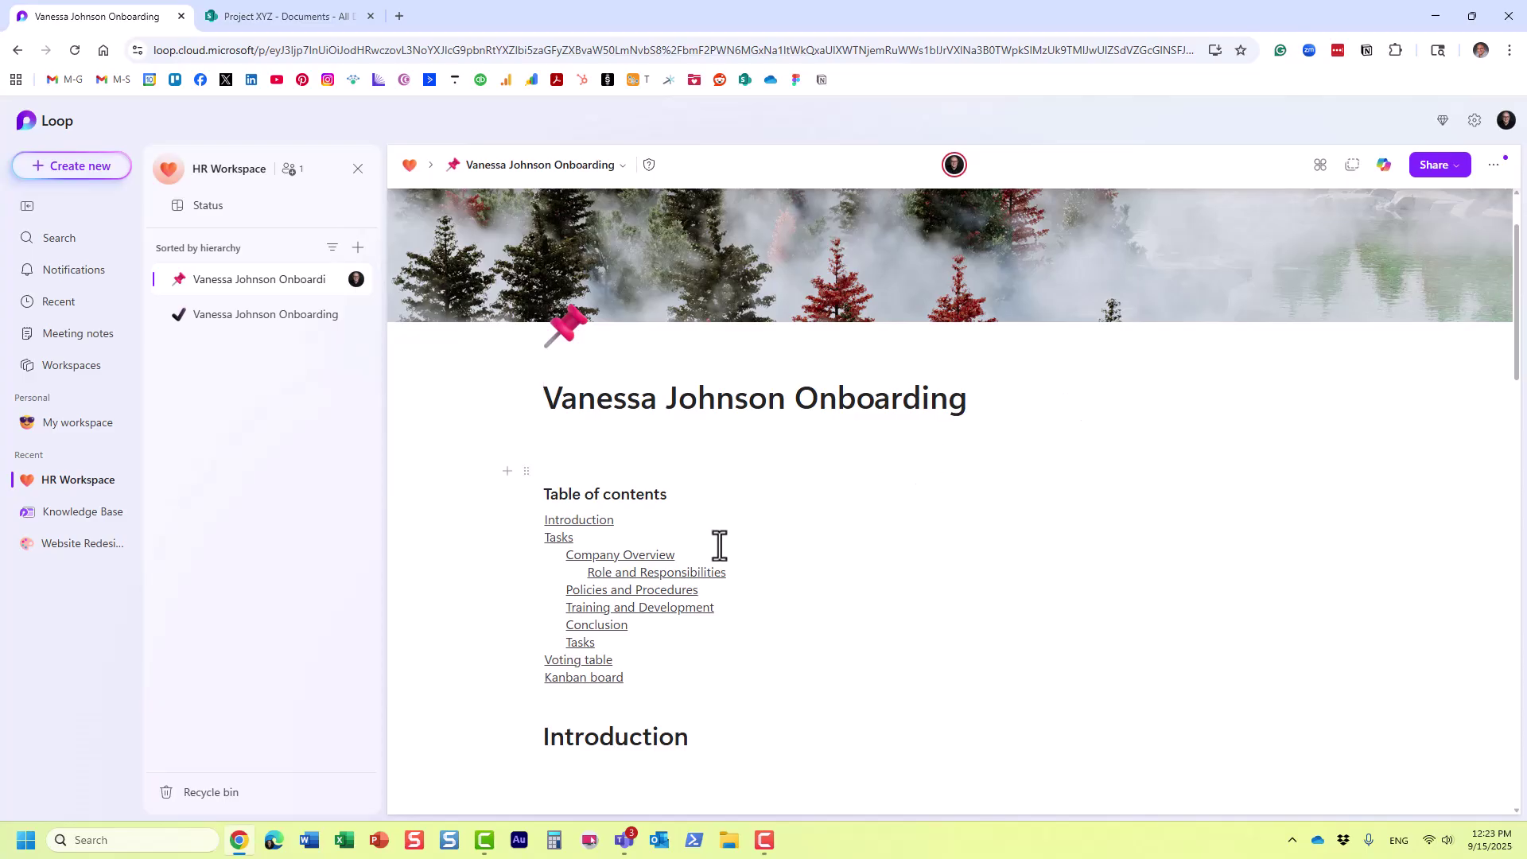
{"action": "left_click", "coordinate": [1495, 167]}
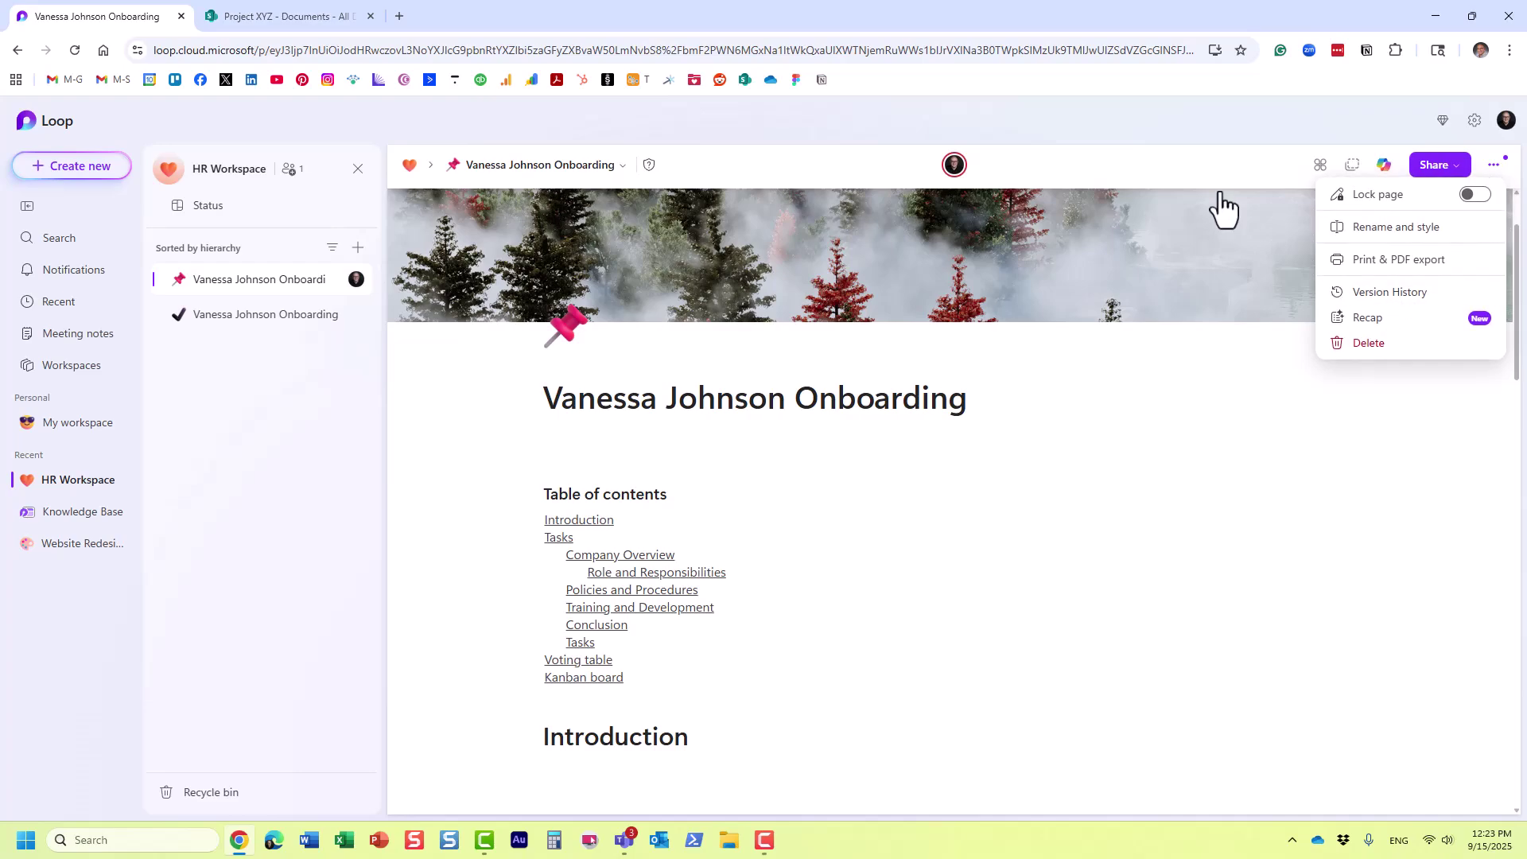
{"action": "left_click", "coordinate": [1182, 140]}
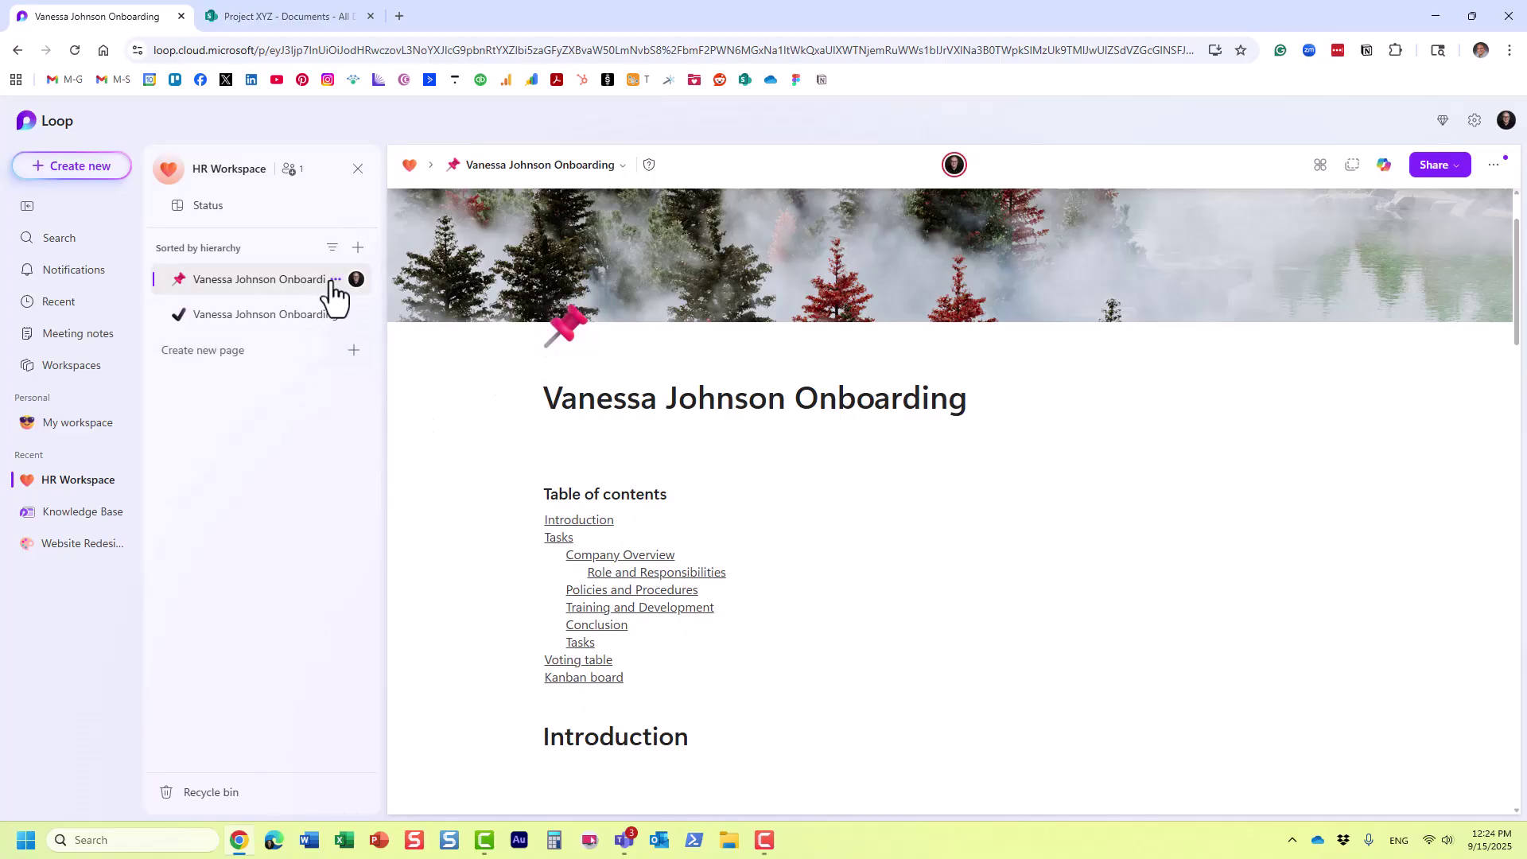
{"action": "left_click", "coordinate": [335, 280]}
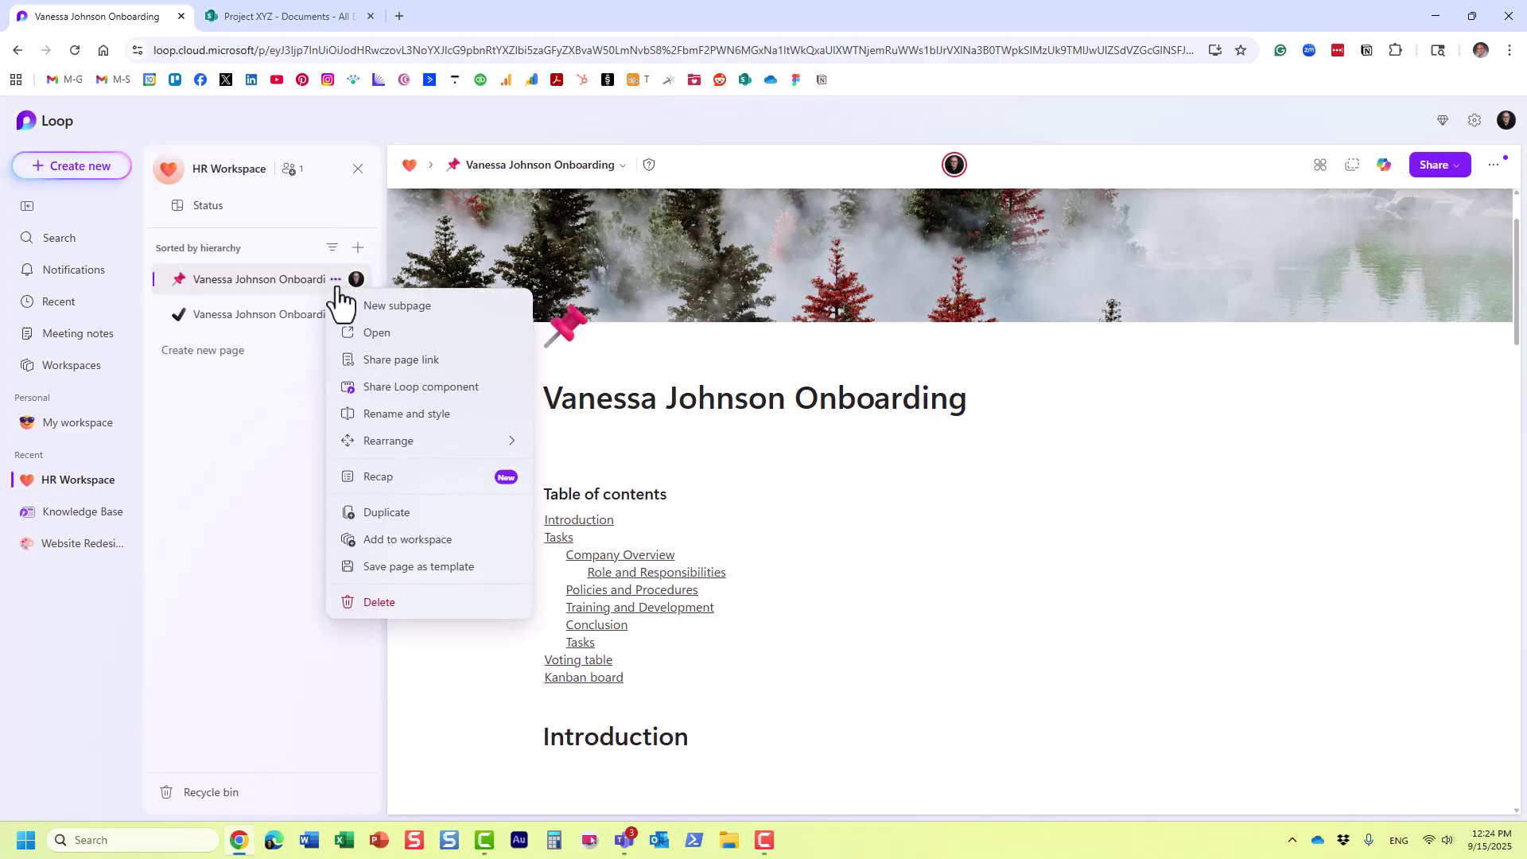
{"action": "left_click", "coordinate": [853, 485]}
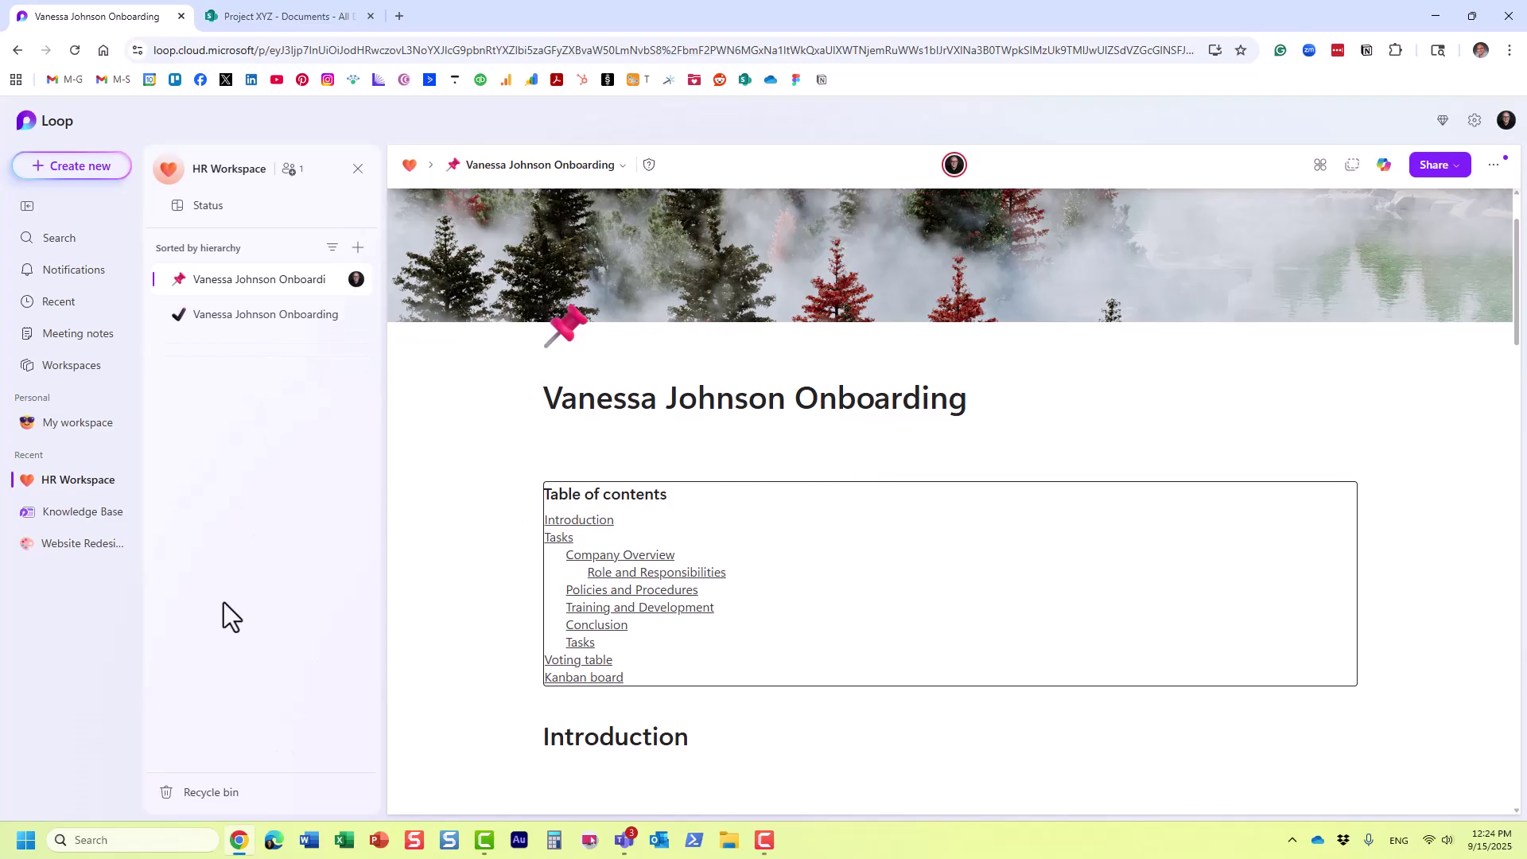
Restore the Project Brief page from the HR Workspace recycle bin and open the page.
{"action": "left_click", "coordinate": [212, 793]}
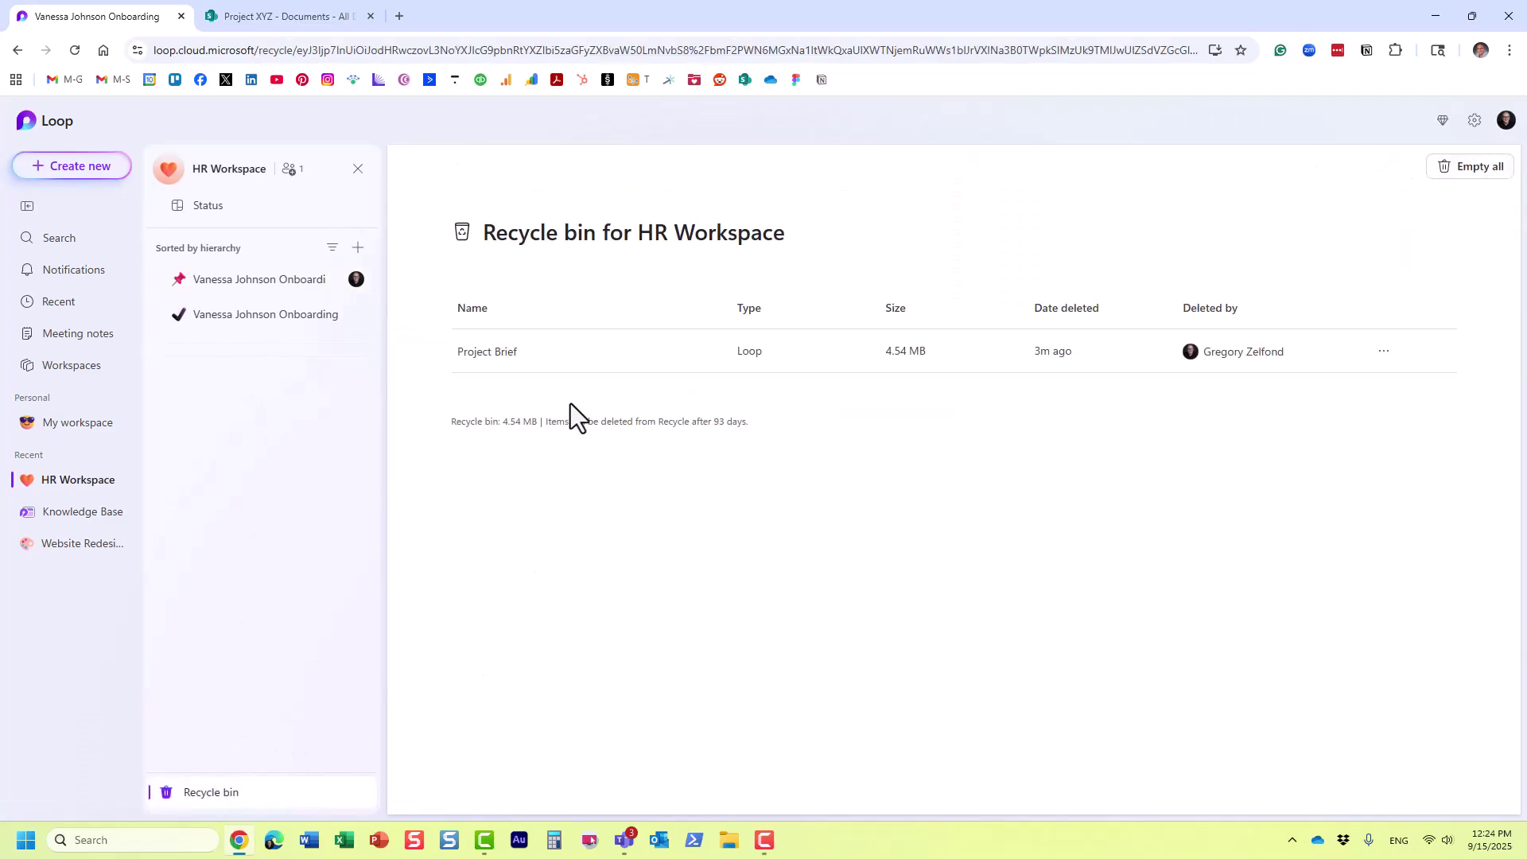
{"action": "left_click", "coordinate": [1384, 354]}
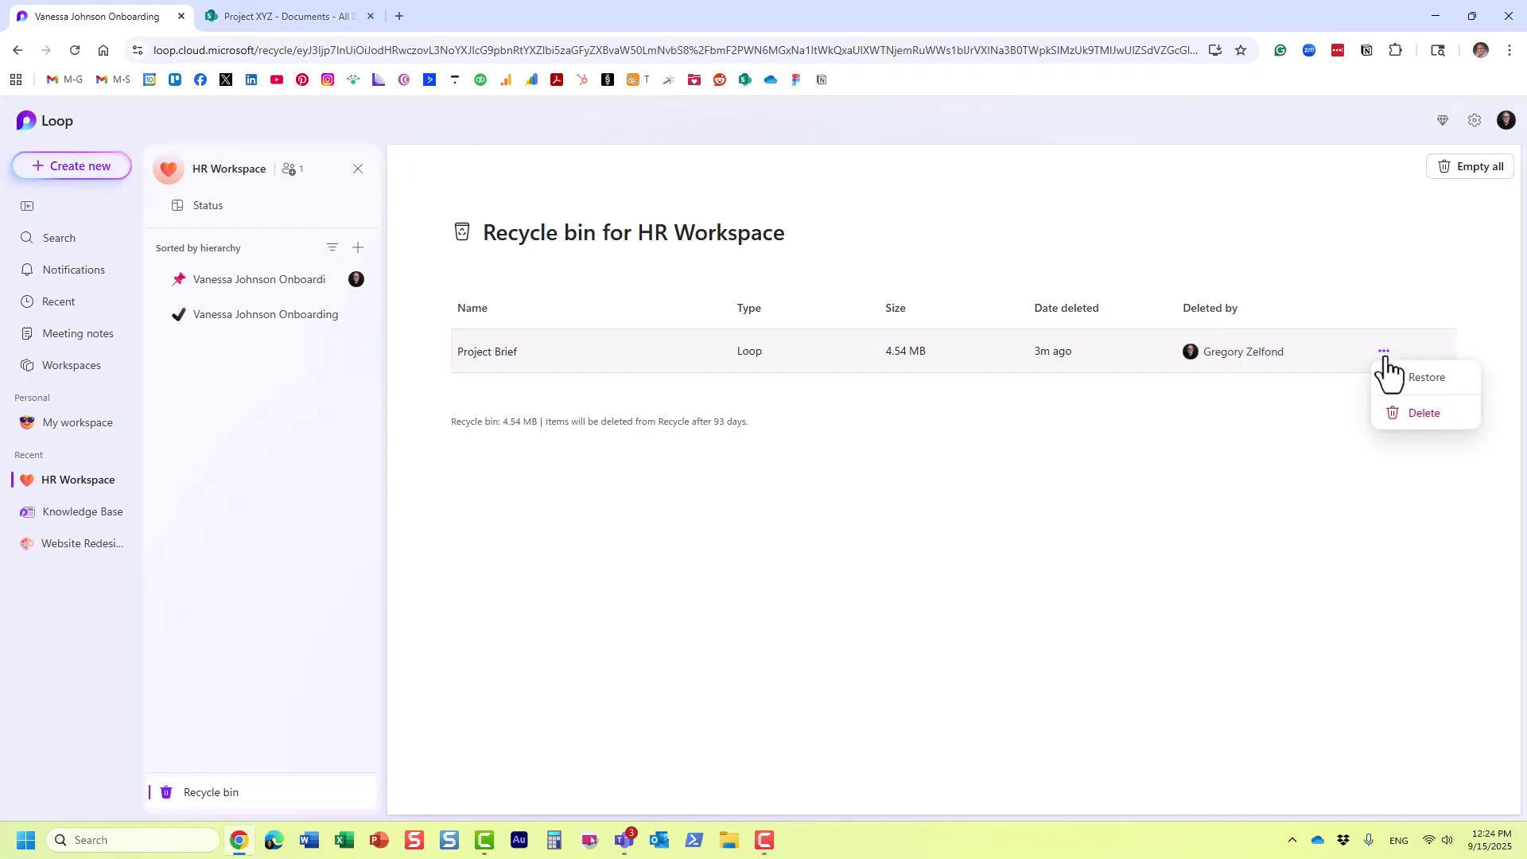
{"action": "left_click", "coordinate": [1415, 380]}
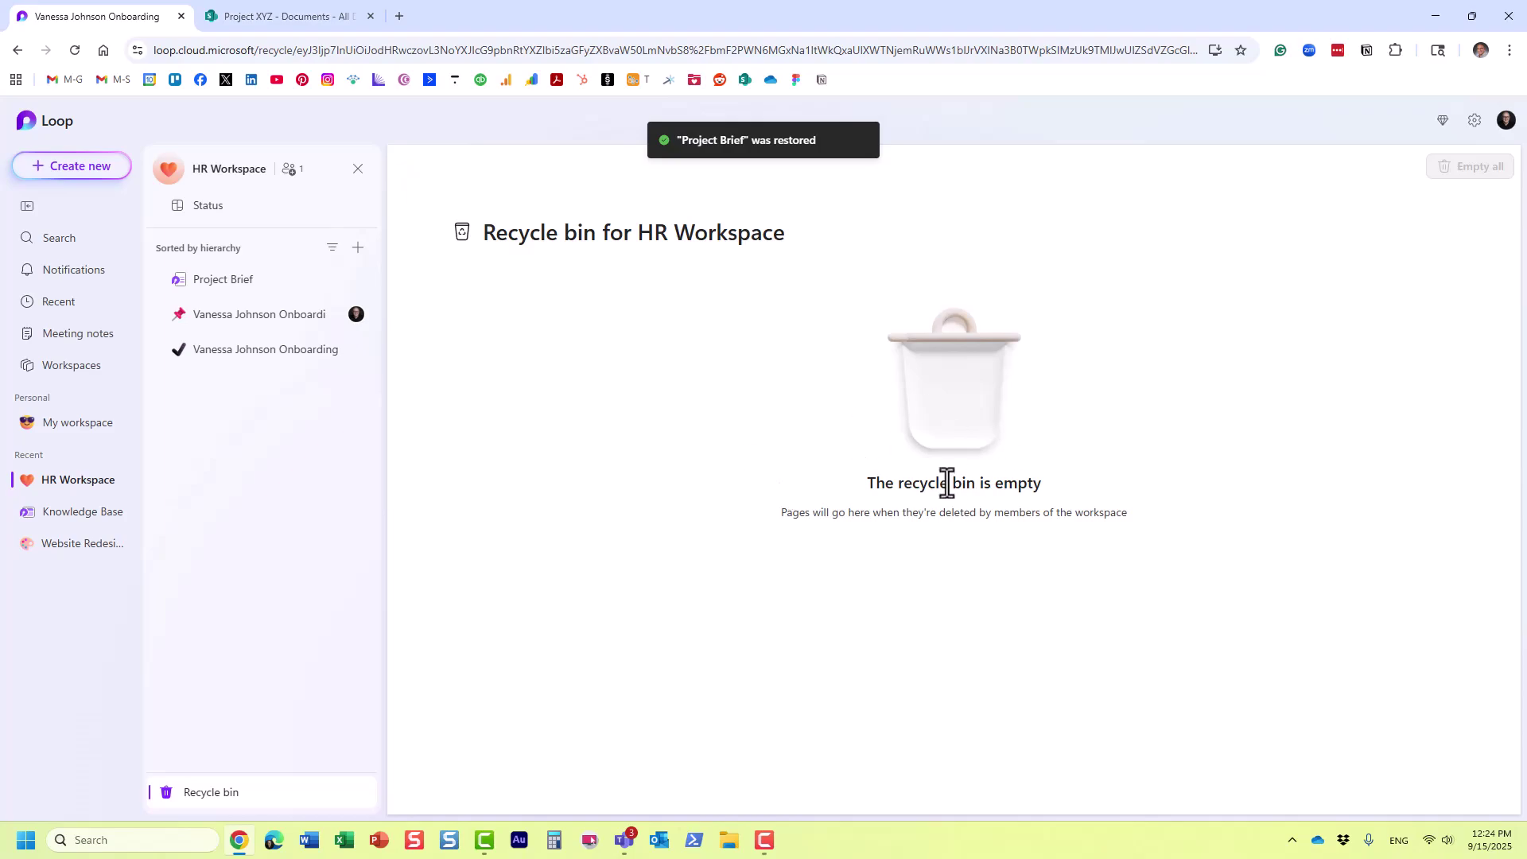
{"action": "left_click", "coordinate": [226, 285]}
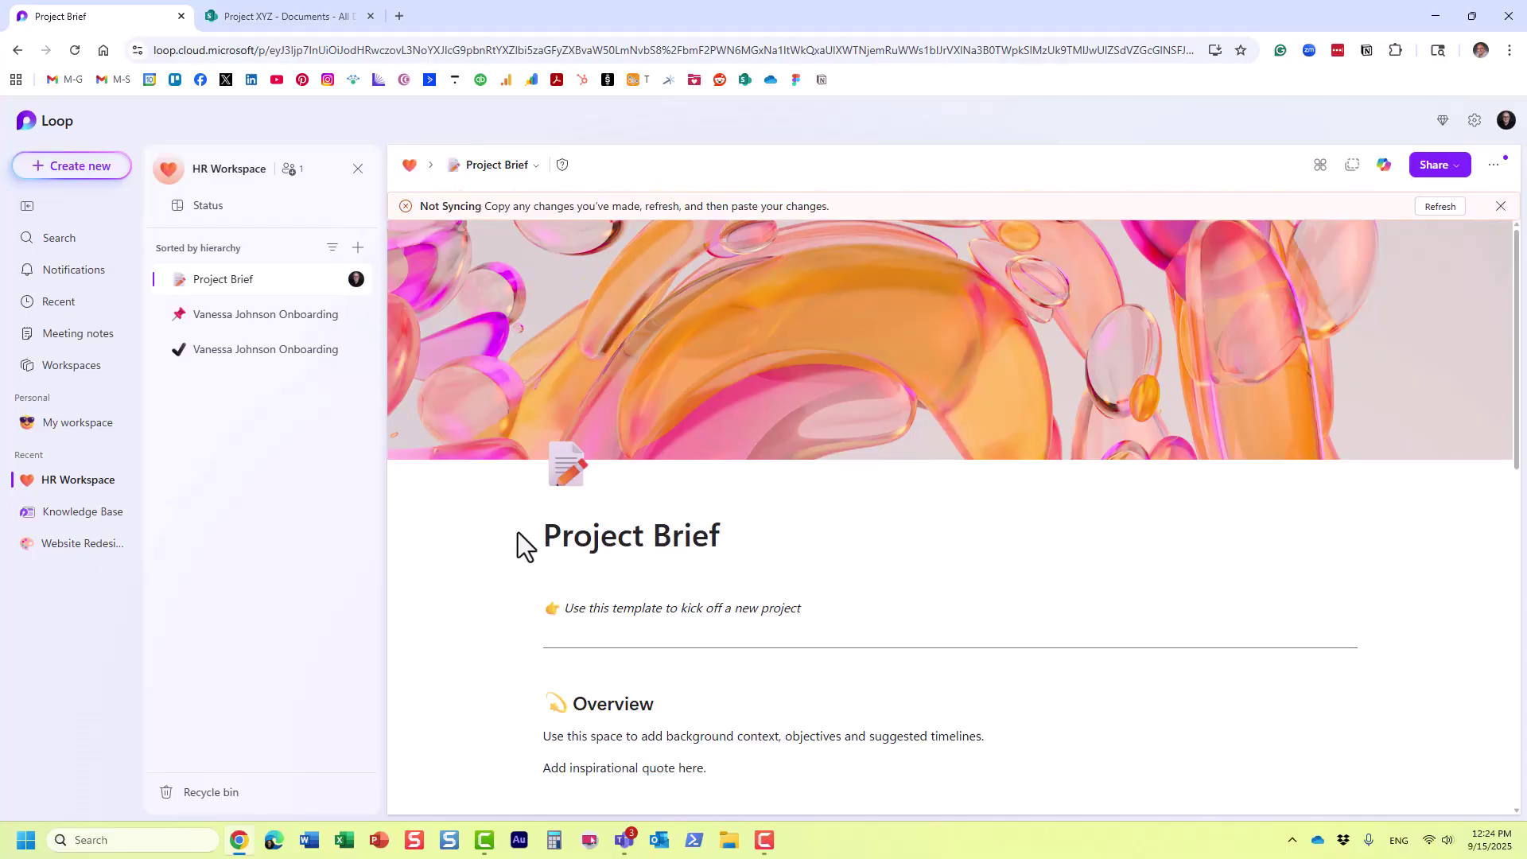
Switch to Teams and start a post in the Project XYZ Initiation channel with the subject "Let's manage tasks".
{"action": "mouse_move", "coordinate": [246, 395]}
{"action": "left_click", "coordinate": [625, 840]}
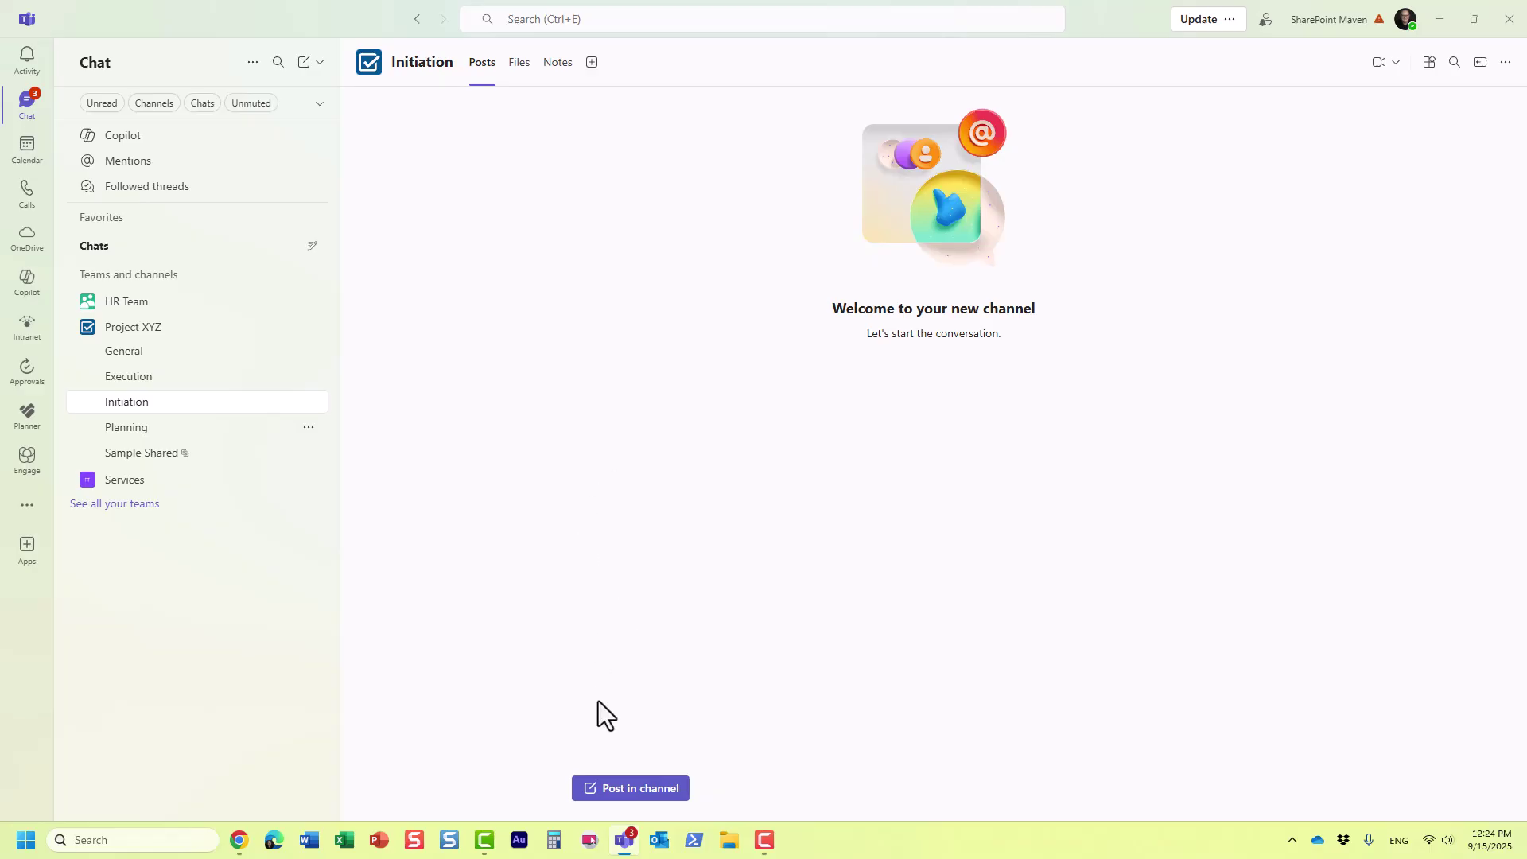
{"action": "left_click", "coordinate": [628, 789]}
{"action": "key", "text": "Escape"}
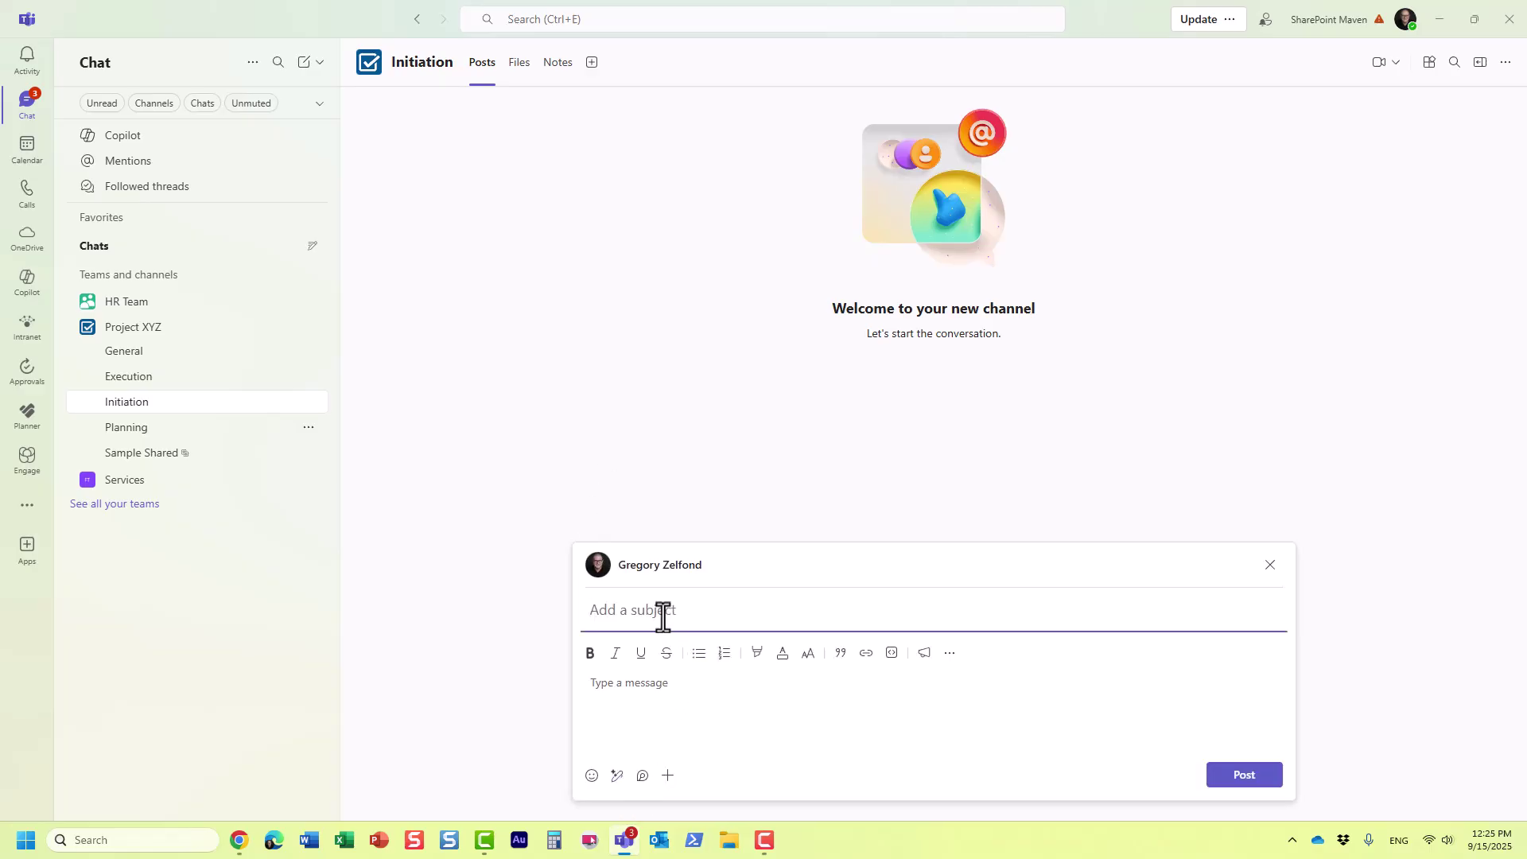
{"action": "type", "text": "Lets'"}
{"action": "key", "text": "BackSpace"}
{"action": "key", "text": "BackSpace"}
{"action": "type", "text": "'s manage tasks"}
Add a Loop task list containing Task 1 and Task 2 to the message and publish it in the channel.
{"action": "left_click", "coordinate": [643, 775]}
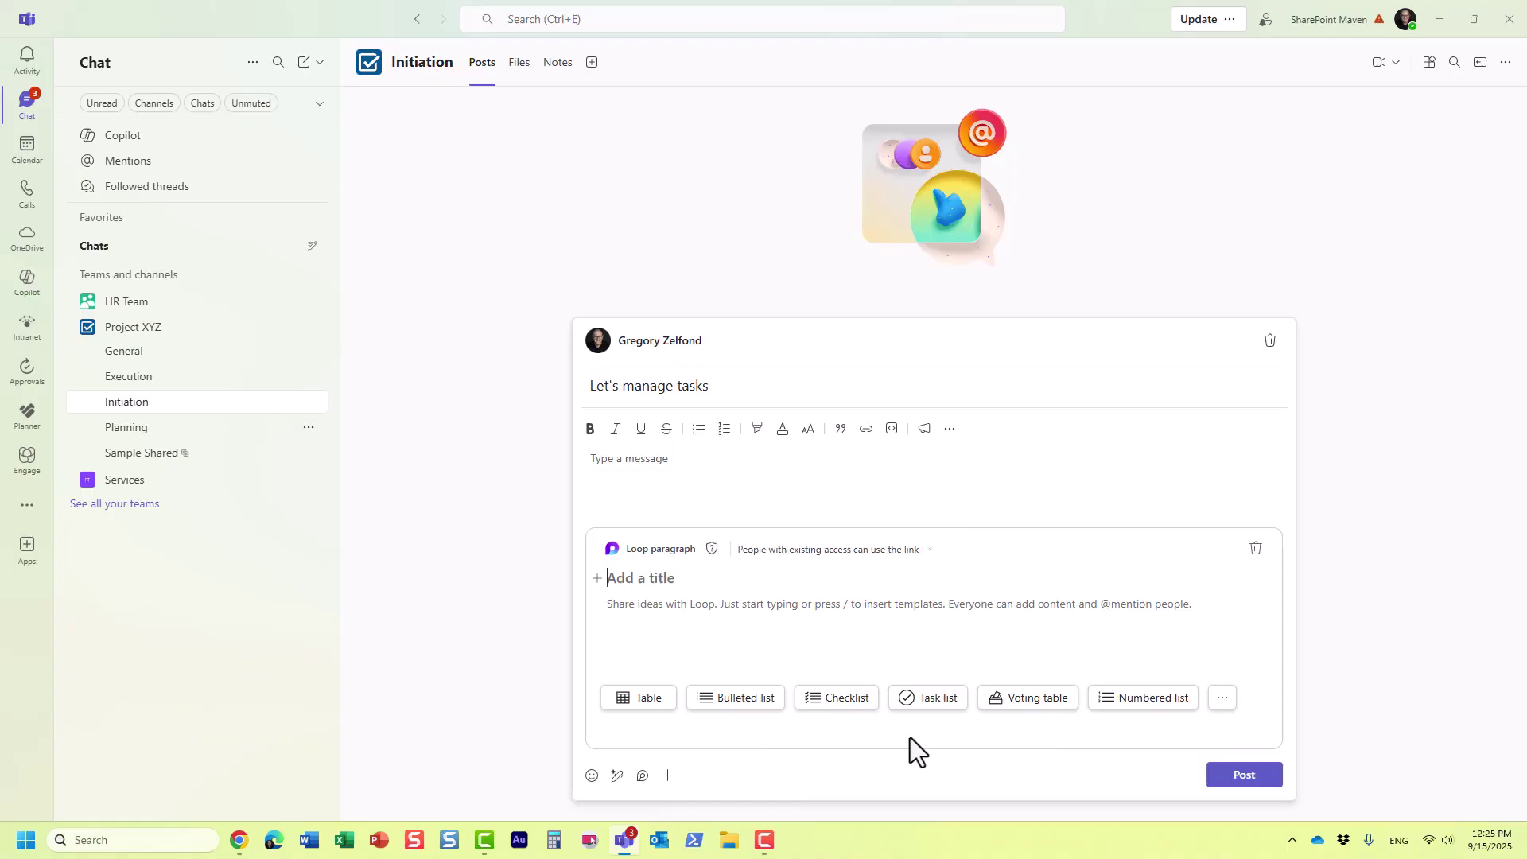
{"action": "left_click", "coordinate": [933, 698]}
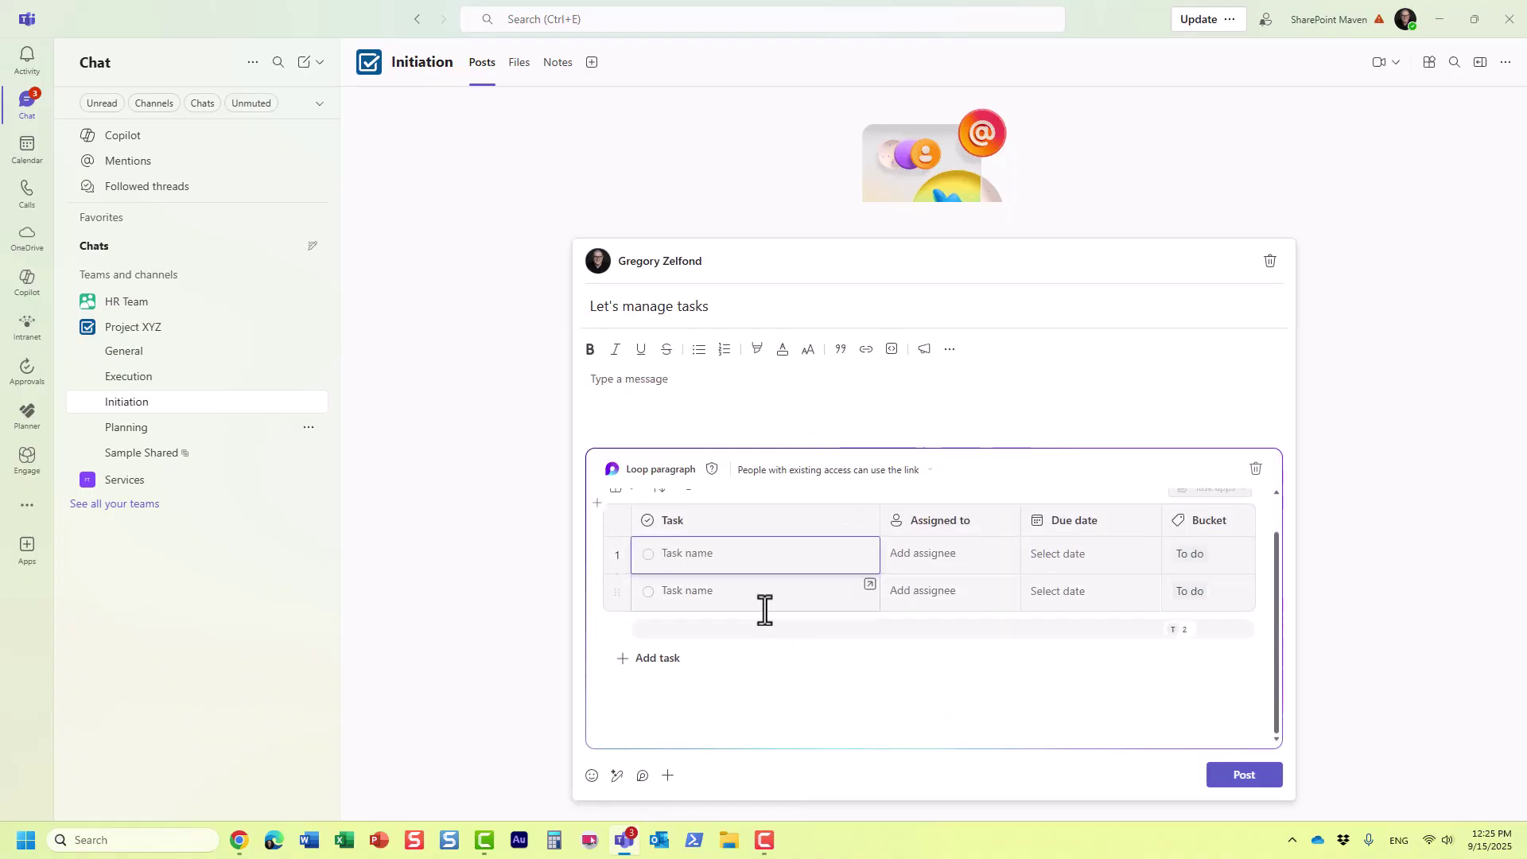
{"action": "type", "text": "Task"}
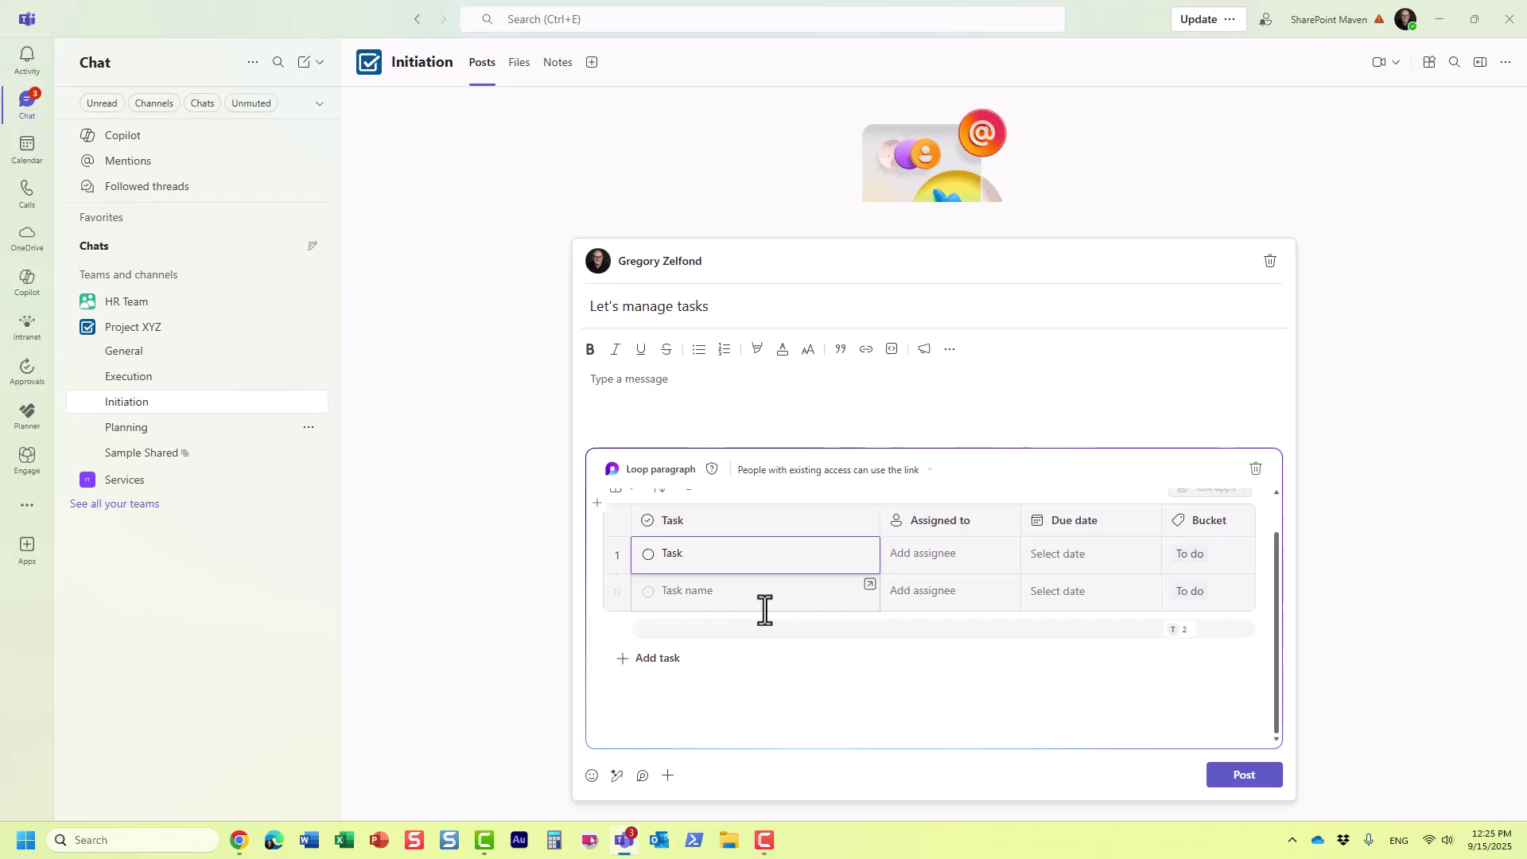
{"action": "type", "text": " 1"}
{"action": "left_click", "coordinate": [745, 595]}
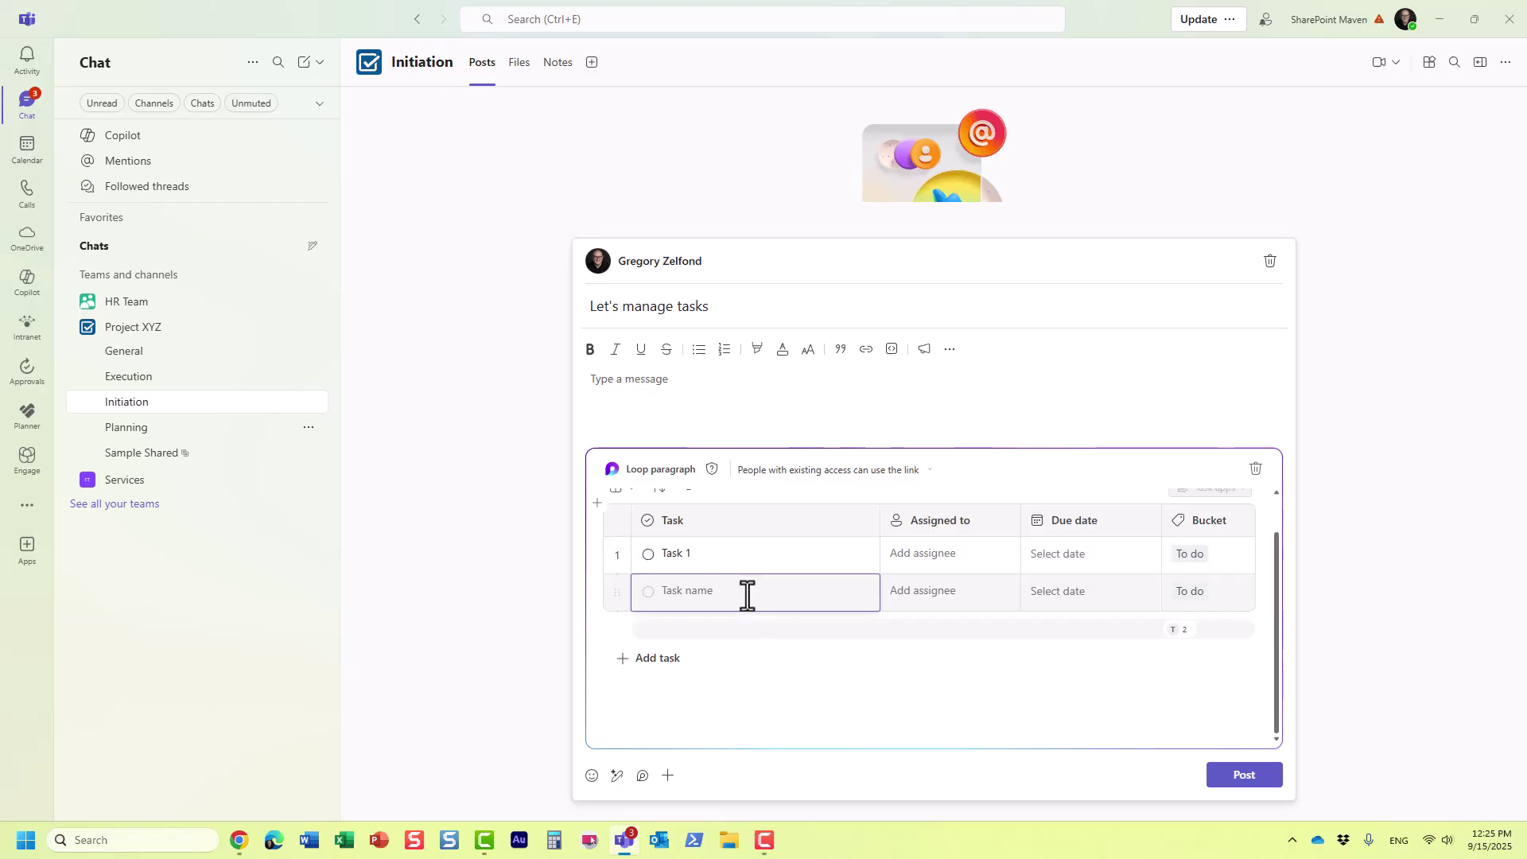
{"action": "type", "text": "Task 2"}
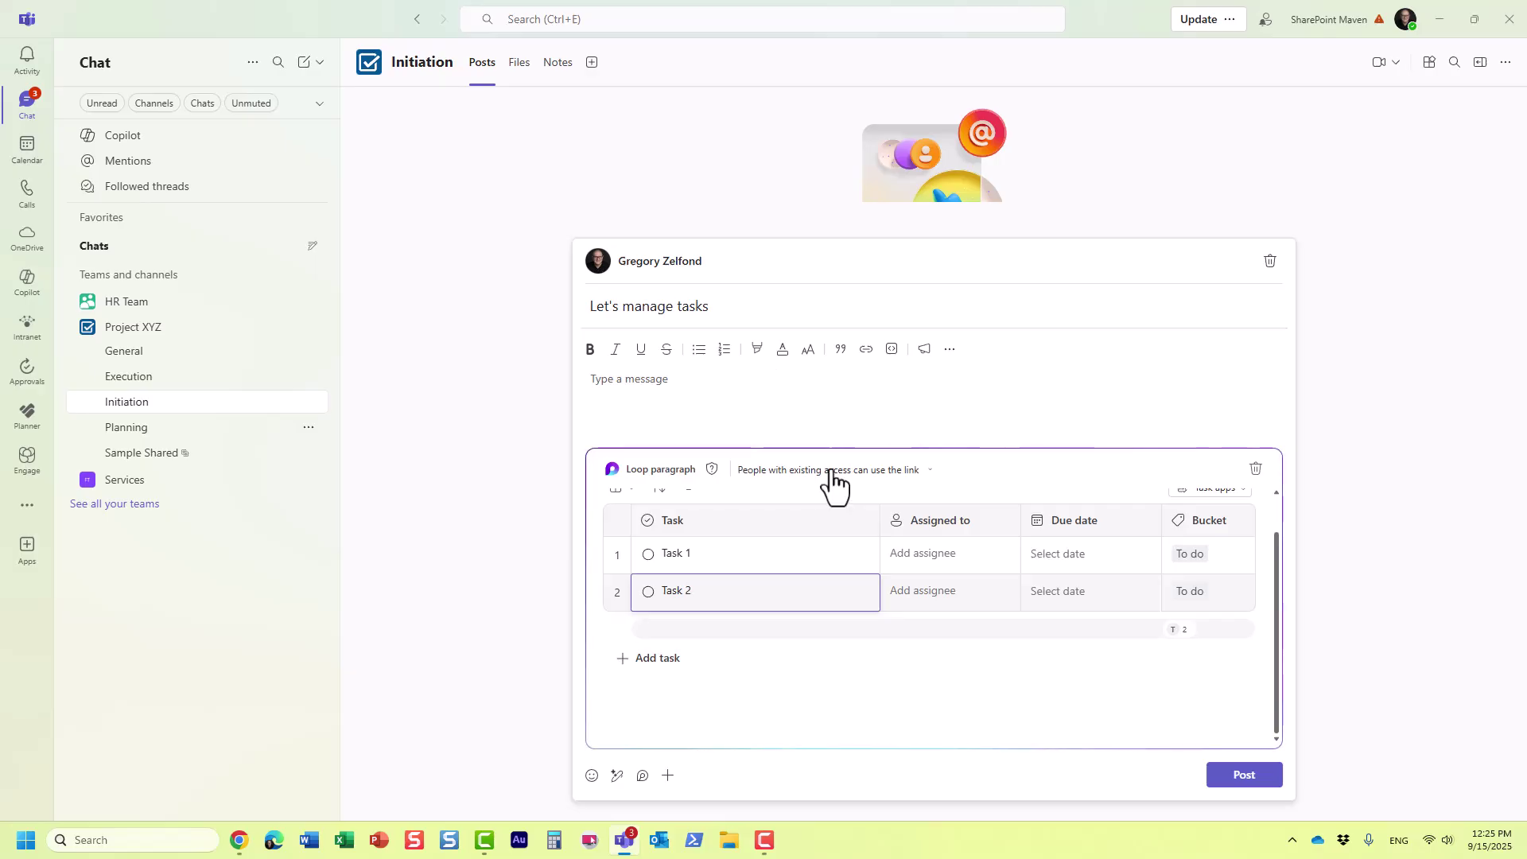
{"action": "left_click", "coordinate": [1243, 779]}
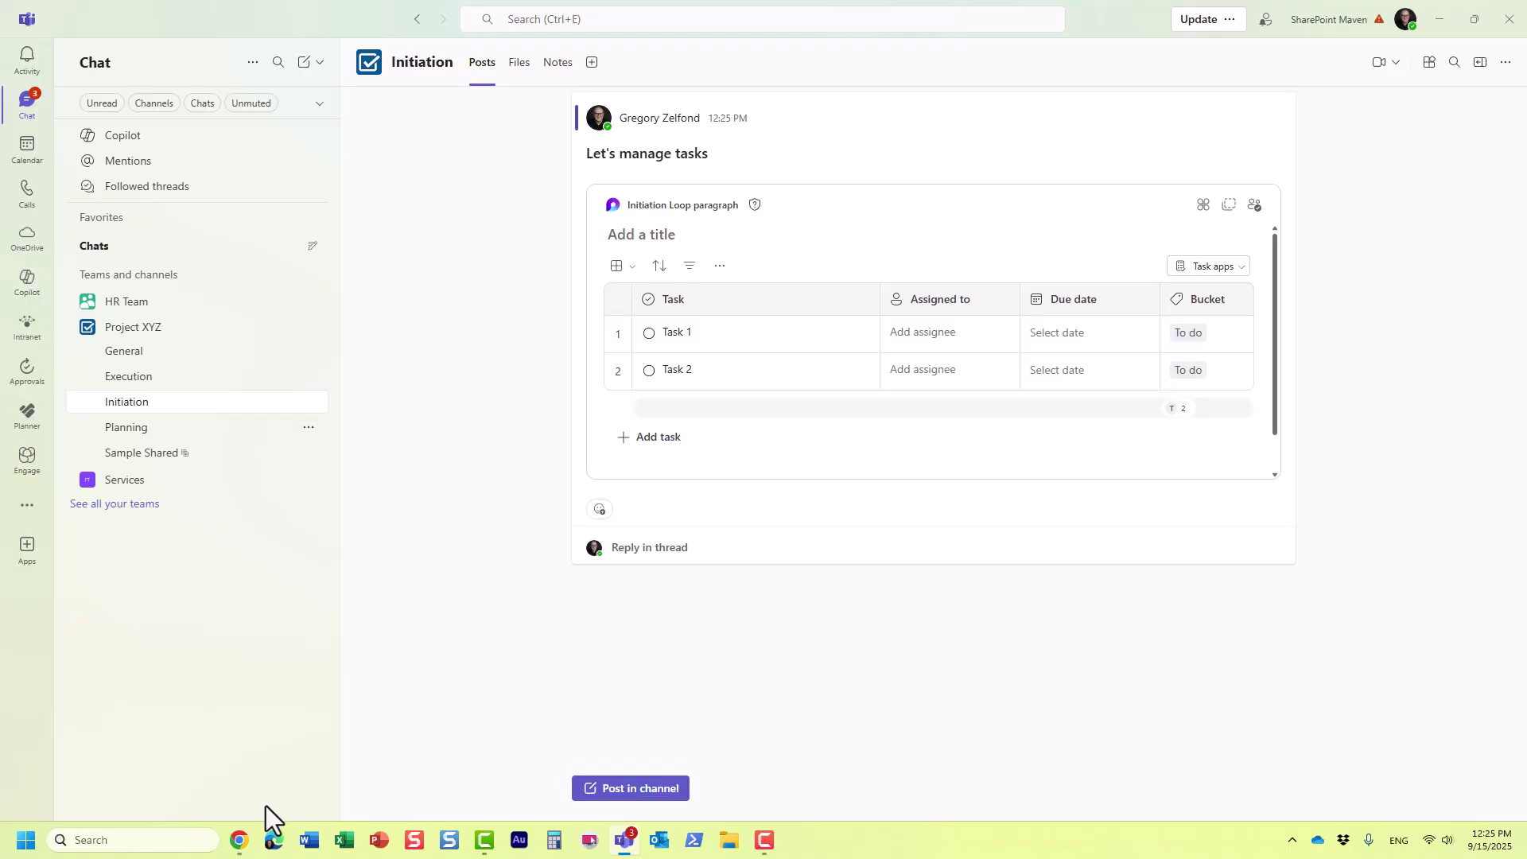
{"action": "left_click", "coordinate": [241, 841]}
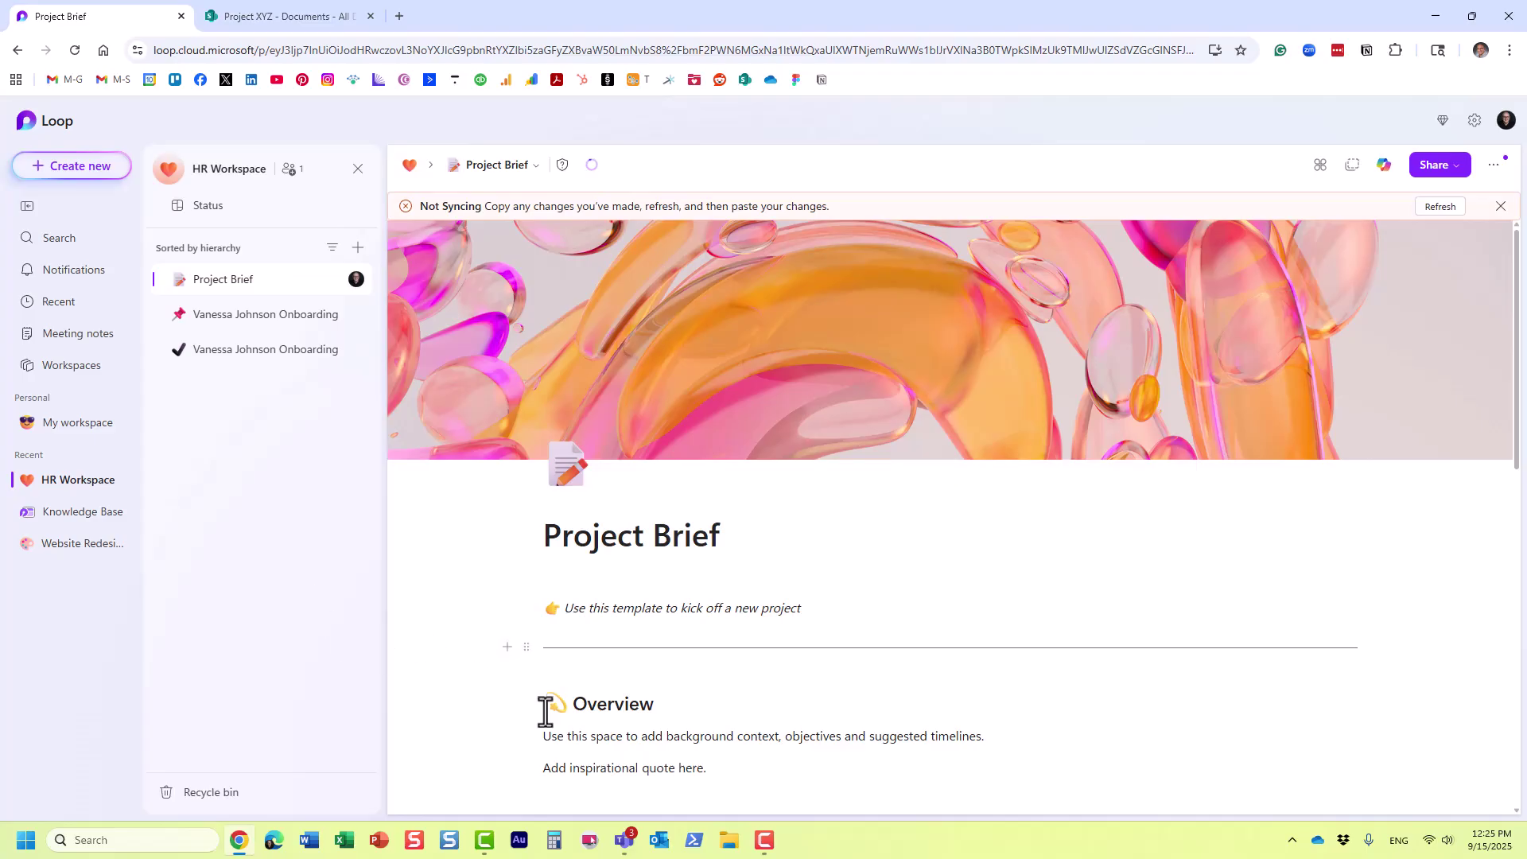
{"action": "mouse_move", "coordinate": [628, 849]}
{"action": "left_click", "coordinate": [654, 796]}
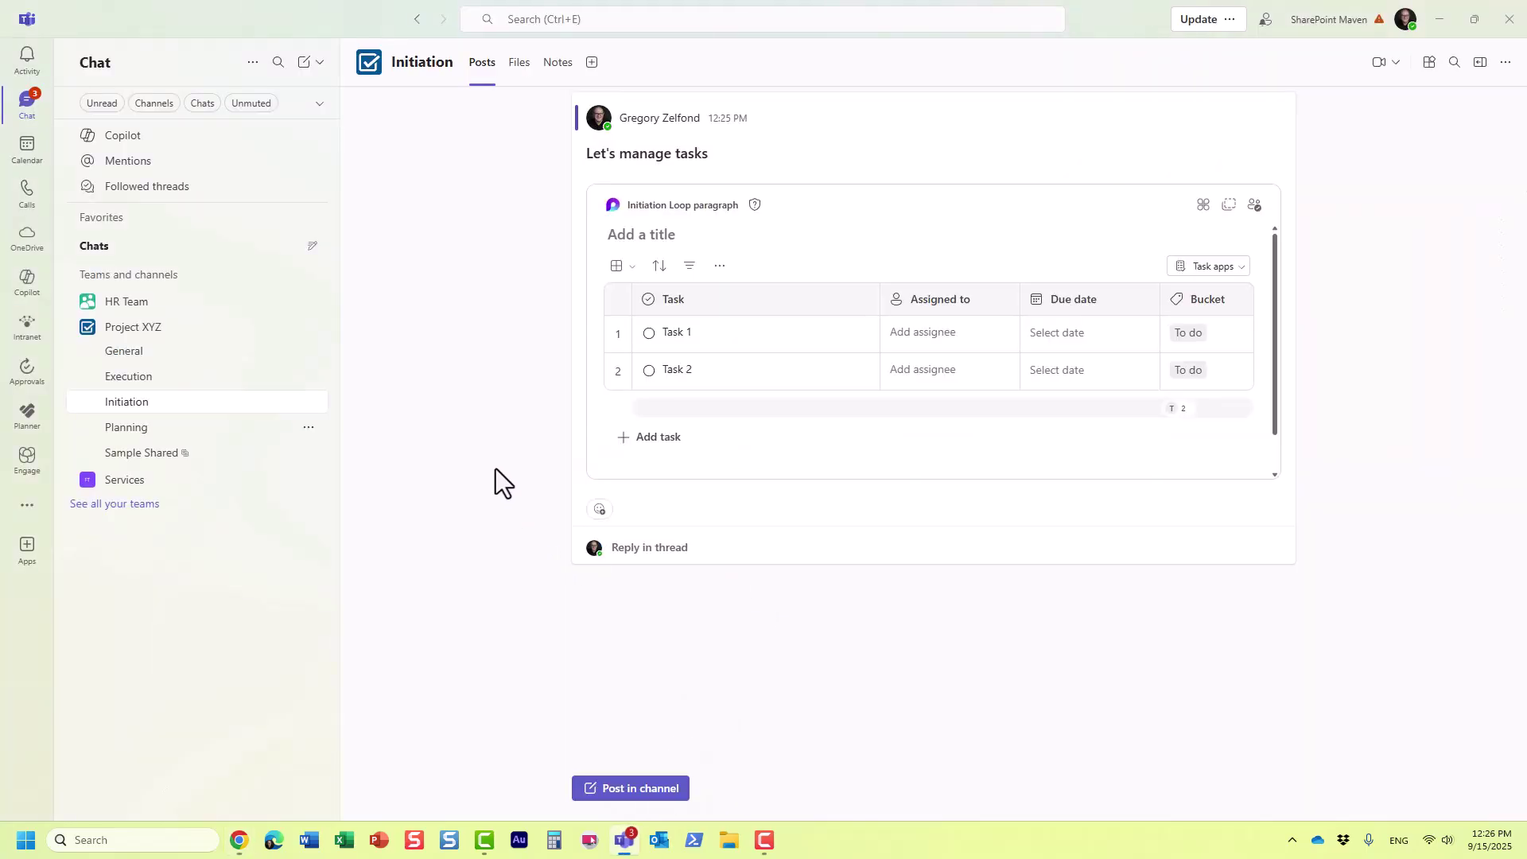
Delete the Initiation Loop paragraph file from the Initiation channel's files.
{"action": "left_click", "coordinate": [521, 63]}
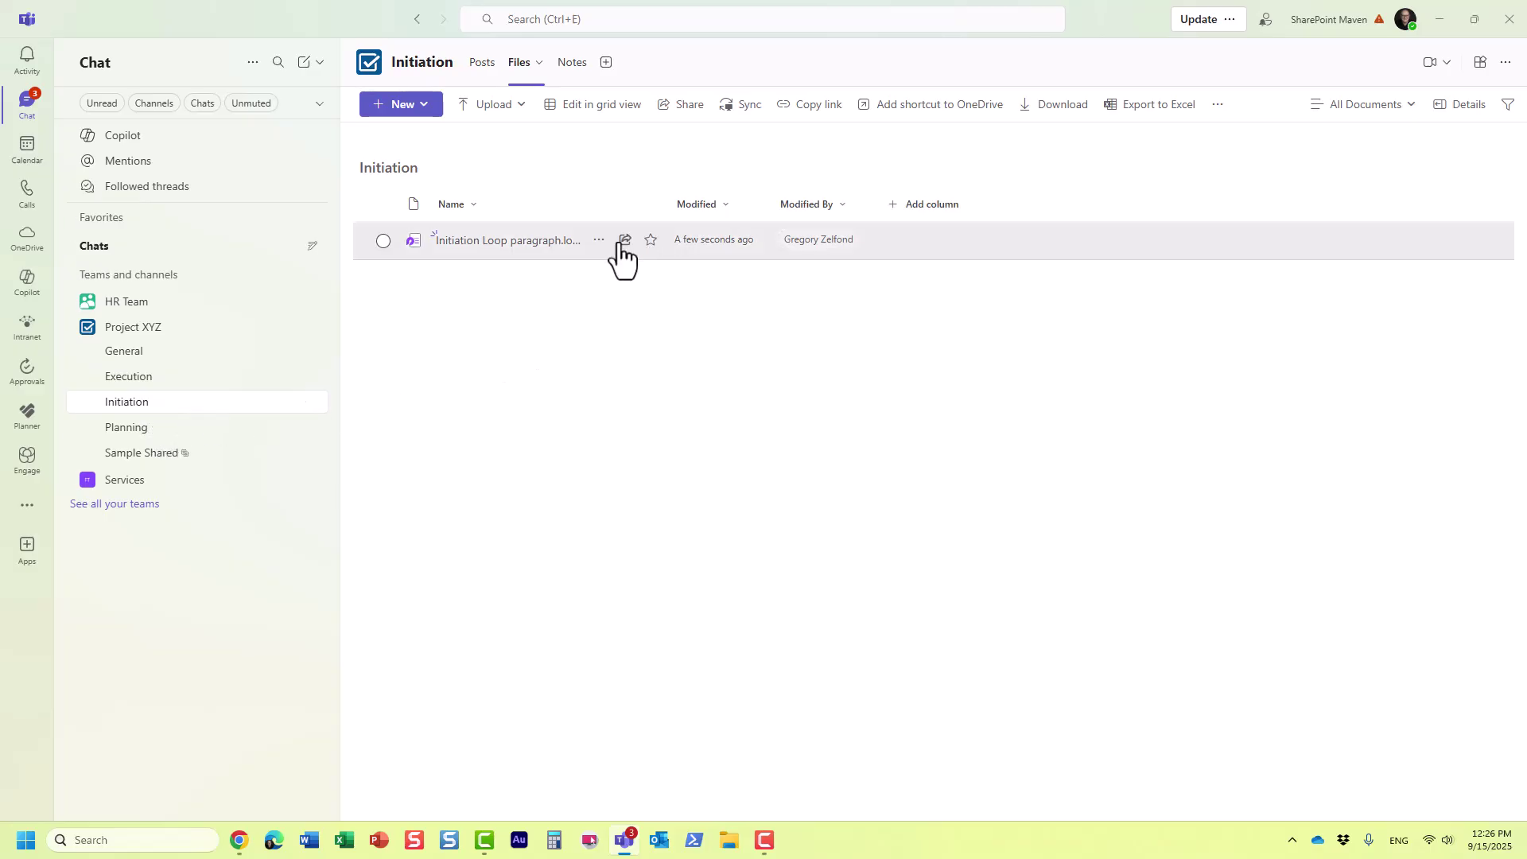
{"action": "left_click", "coordinate": [598, 241]}
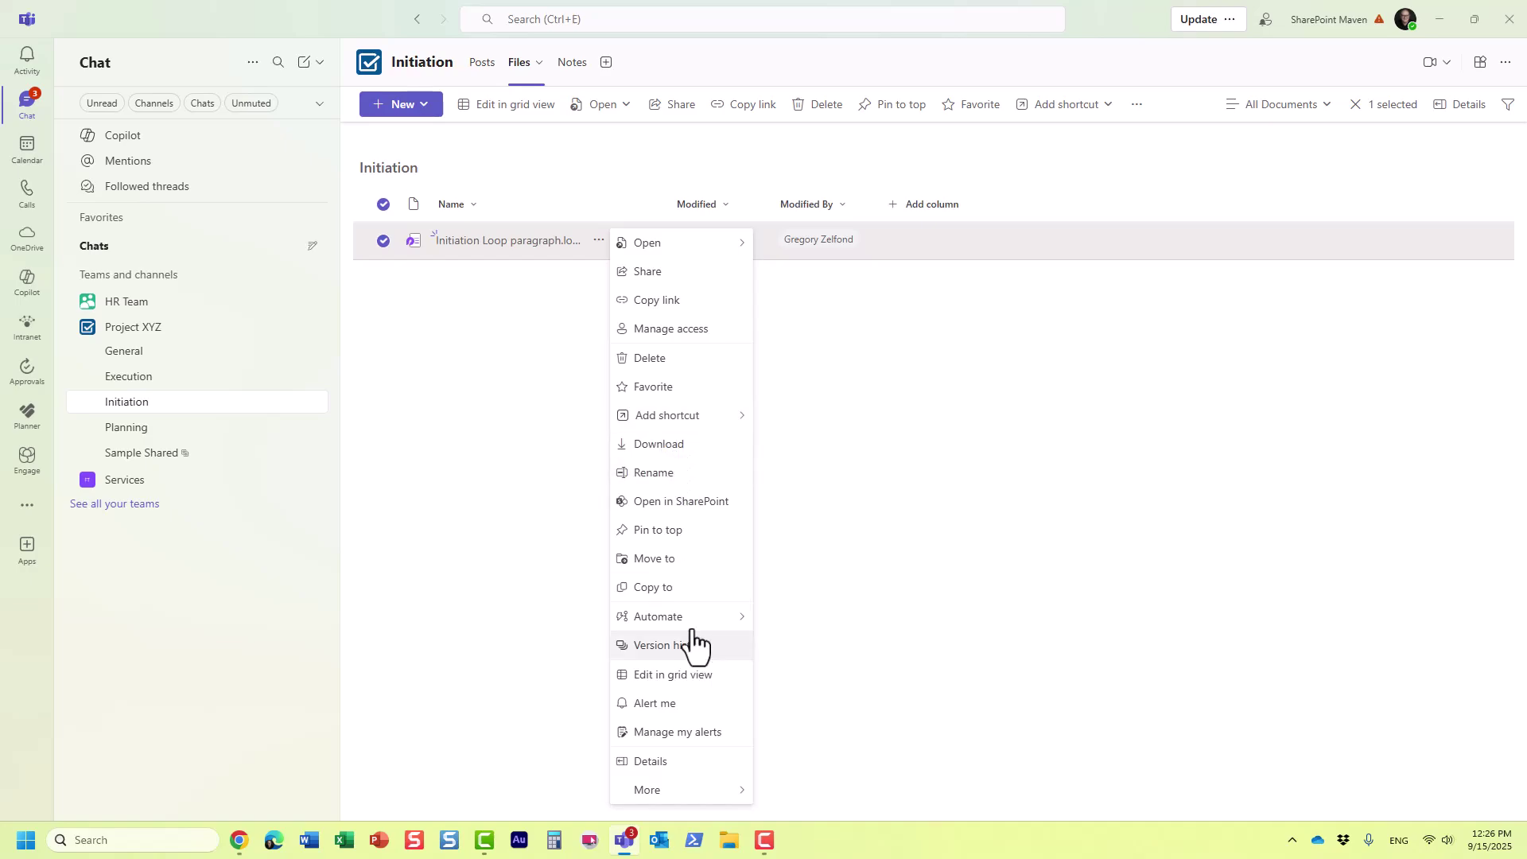
{"action": "left_click", "coordinate": [672, 359]}
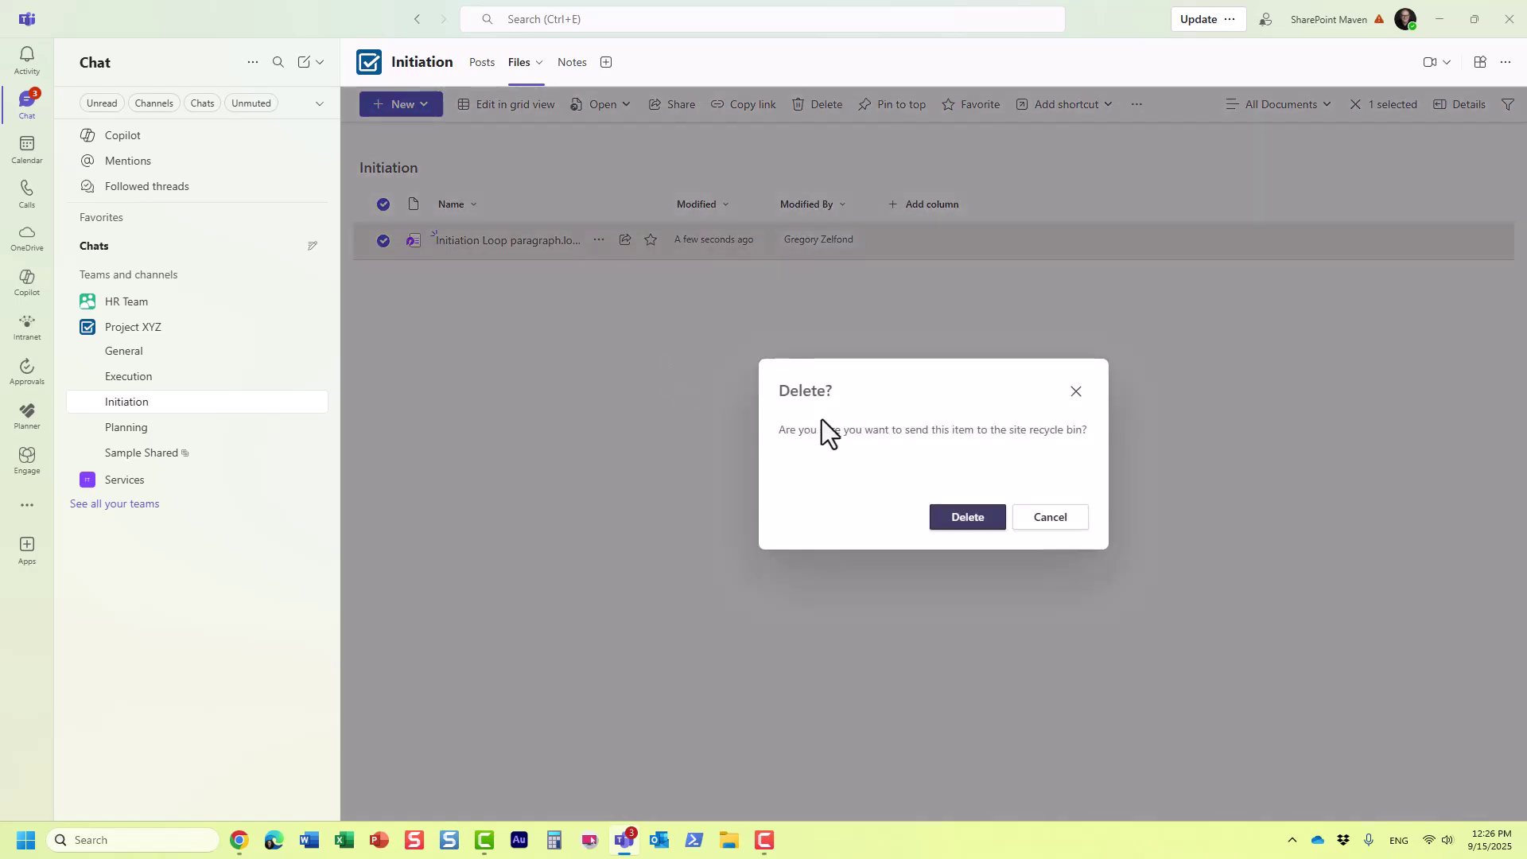
{"action": "left_click", "coordinate": [961, 522]}
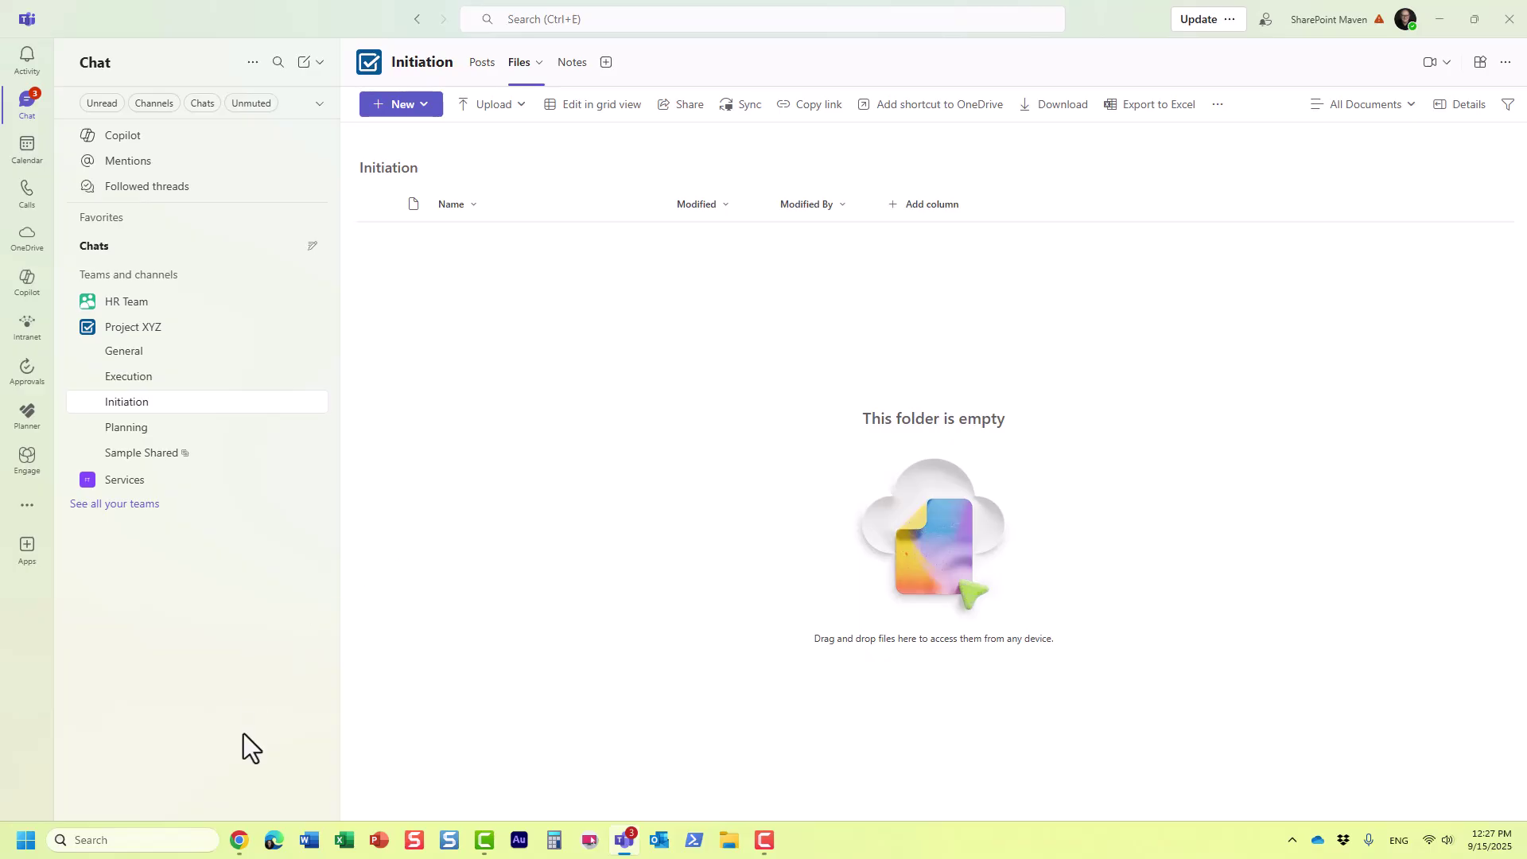
Switch to the Project XYZ SharePoint site in the browser and check the Initiation folder in its document library.
{"action": "left_click", "coordinate": [239, 840]}
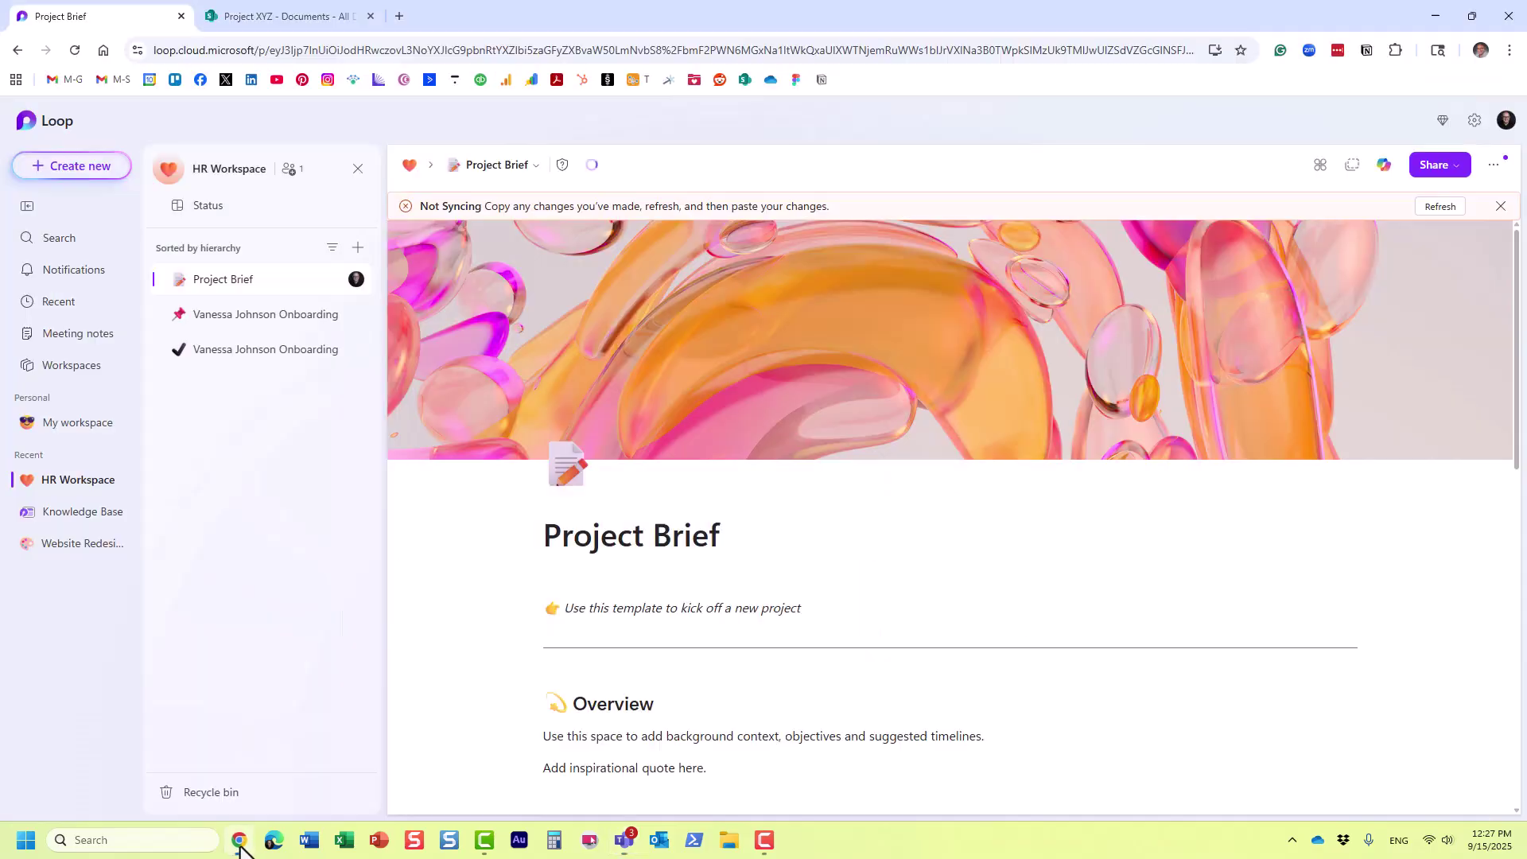
{"action": "left_click", "coordinate": [294, 18]}
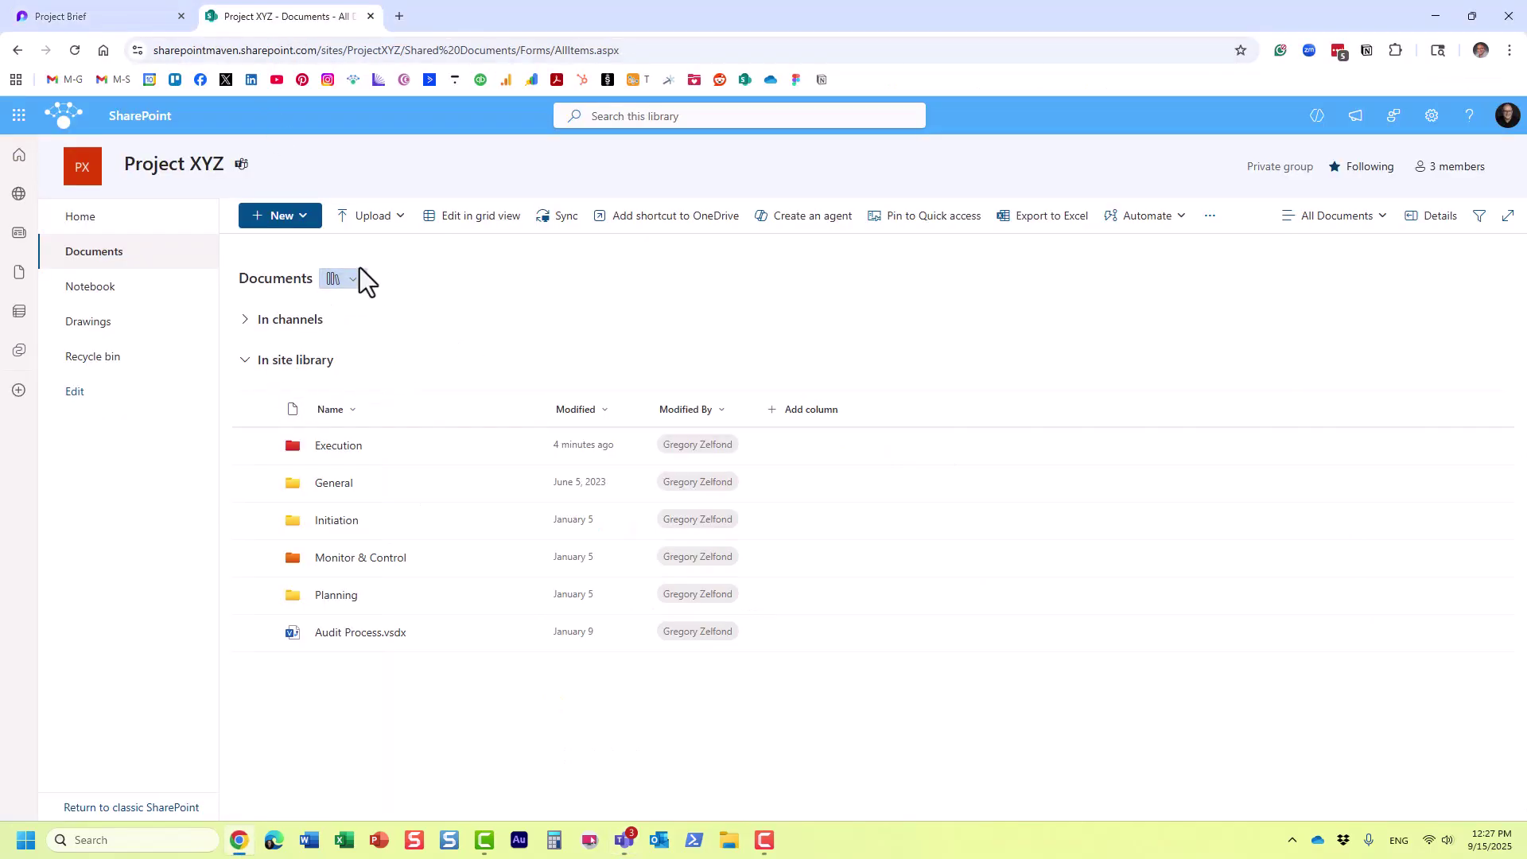
{"action": "left_click", "coordinate": [340, 521]}
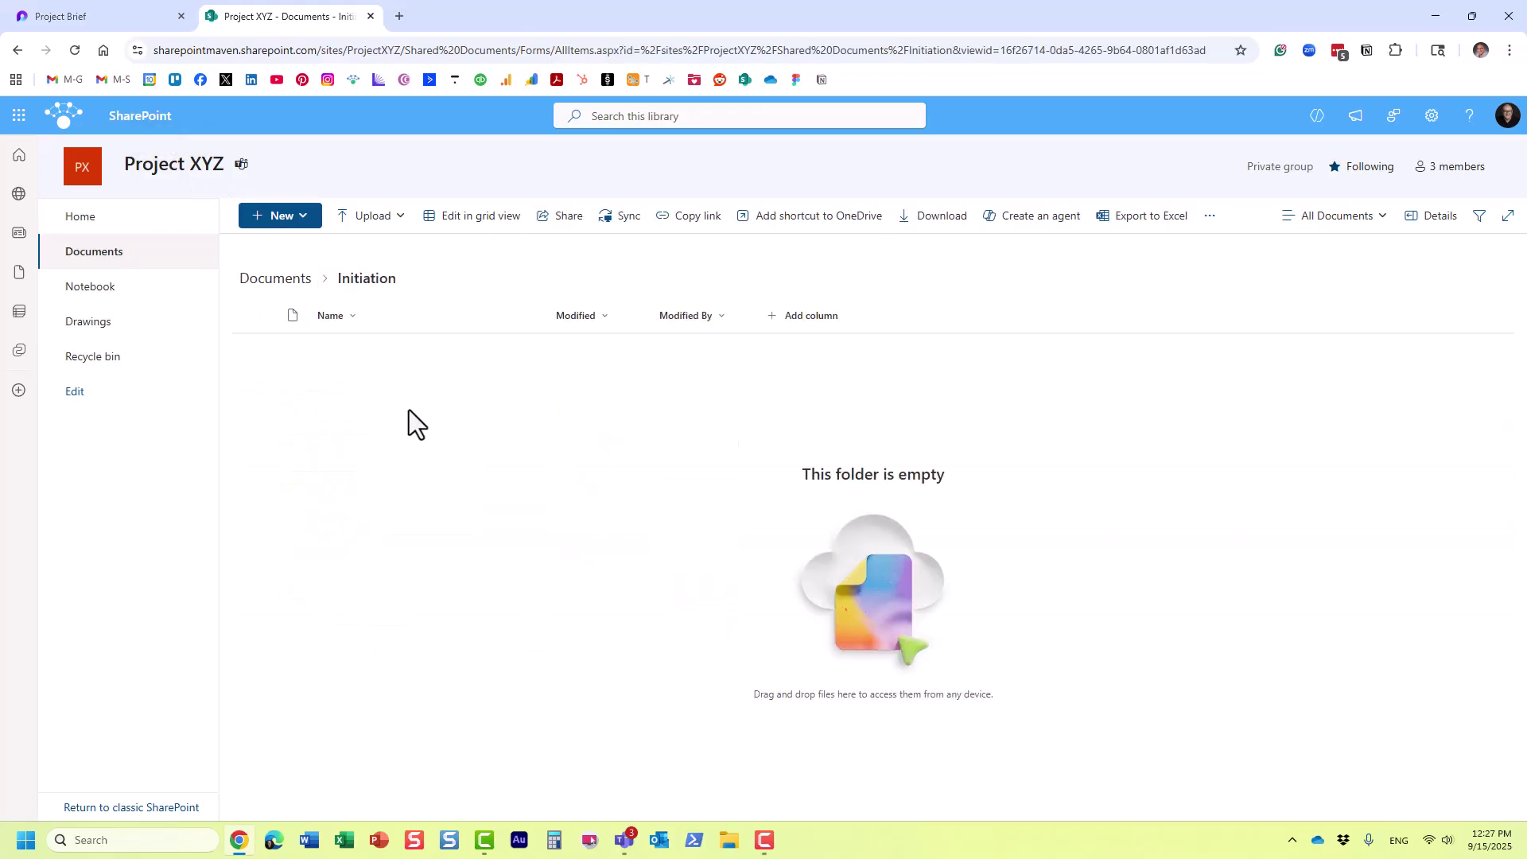
{"action": "left_click", "coordinate": [297, 286]}
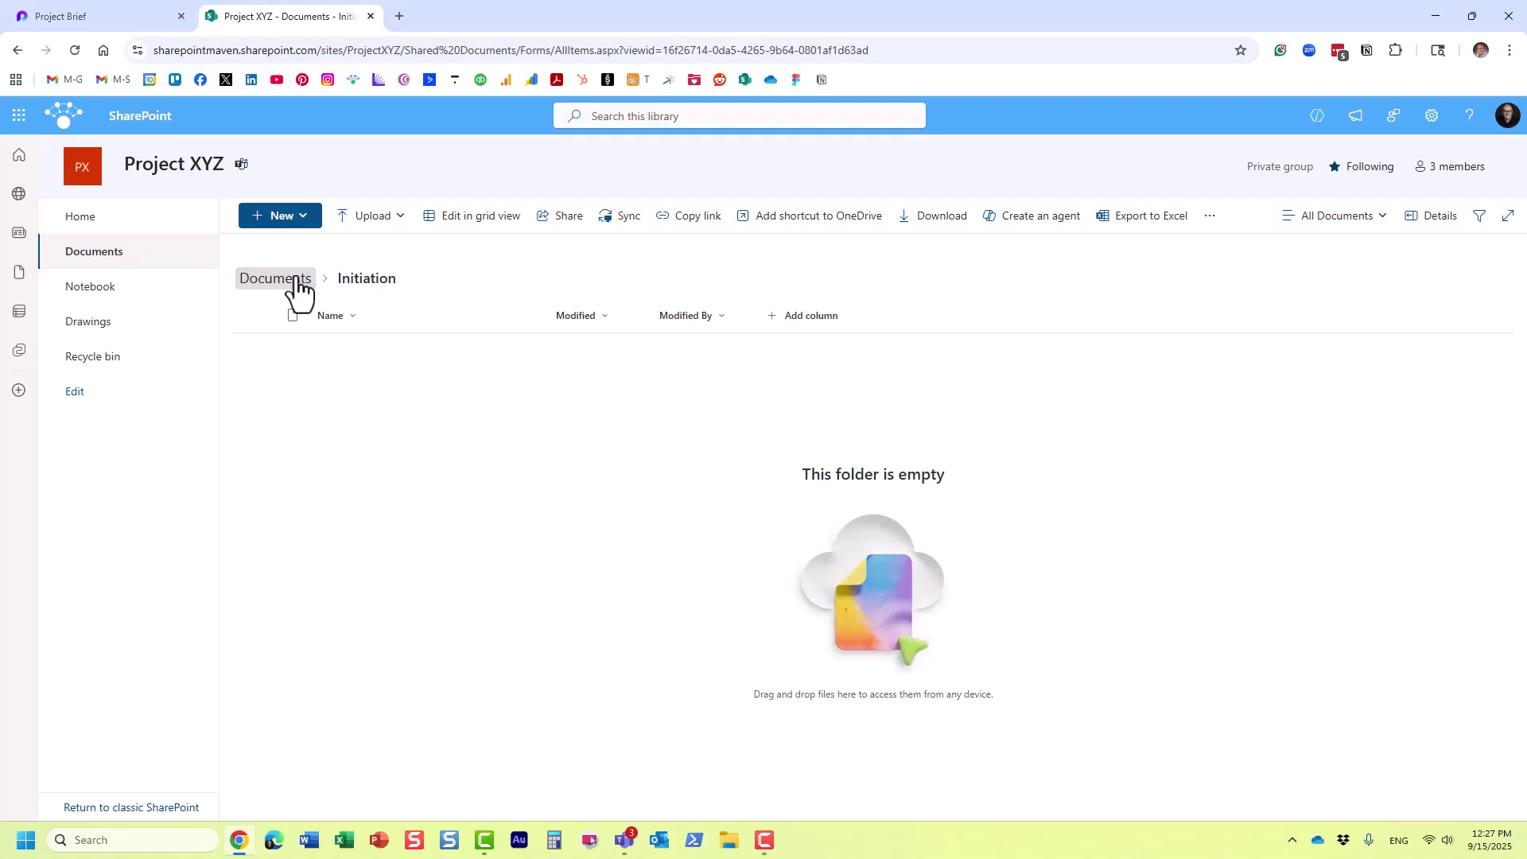
Open the Project XYZ site's recycle bin, and check the Initiation folder for the restored Loop component file.
{"action": "left_click", "coordinate": [121, 370]}
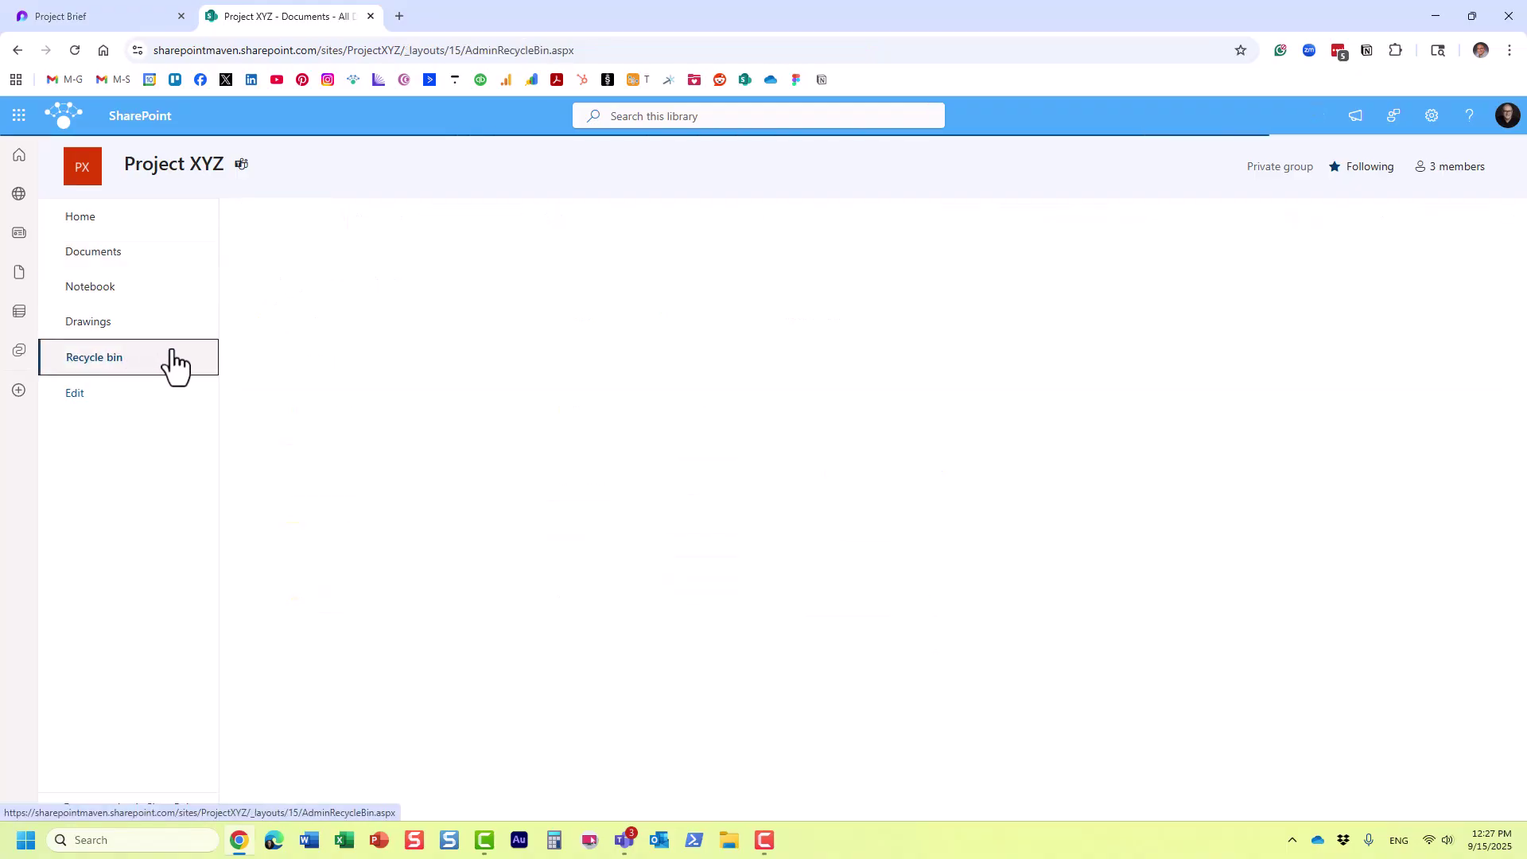
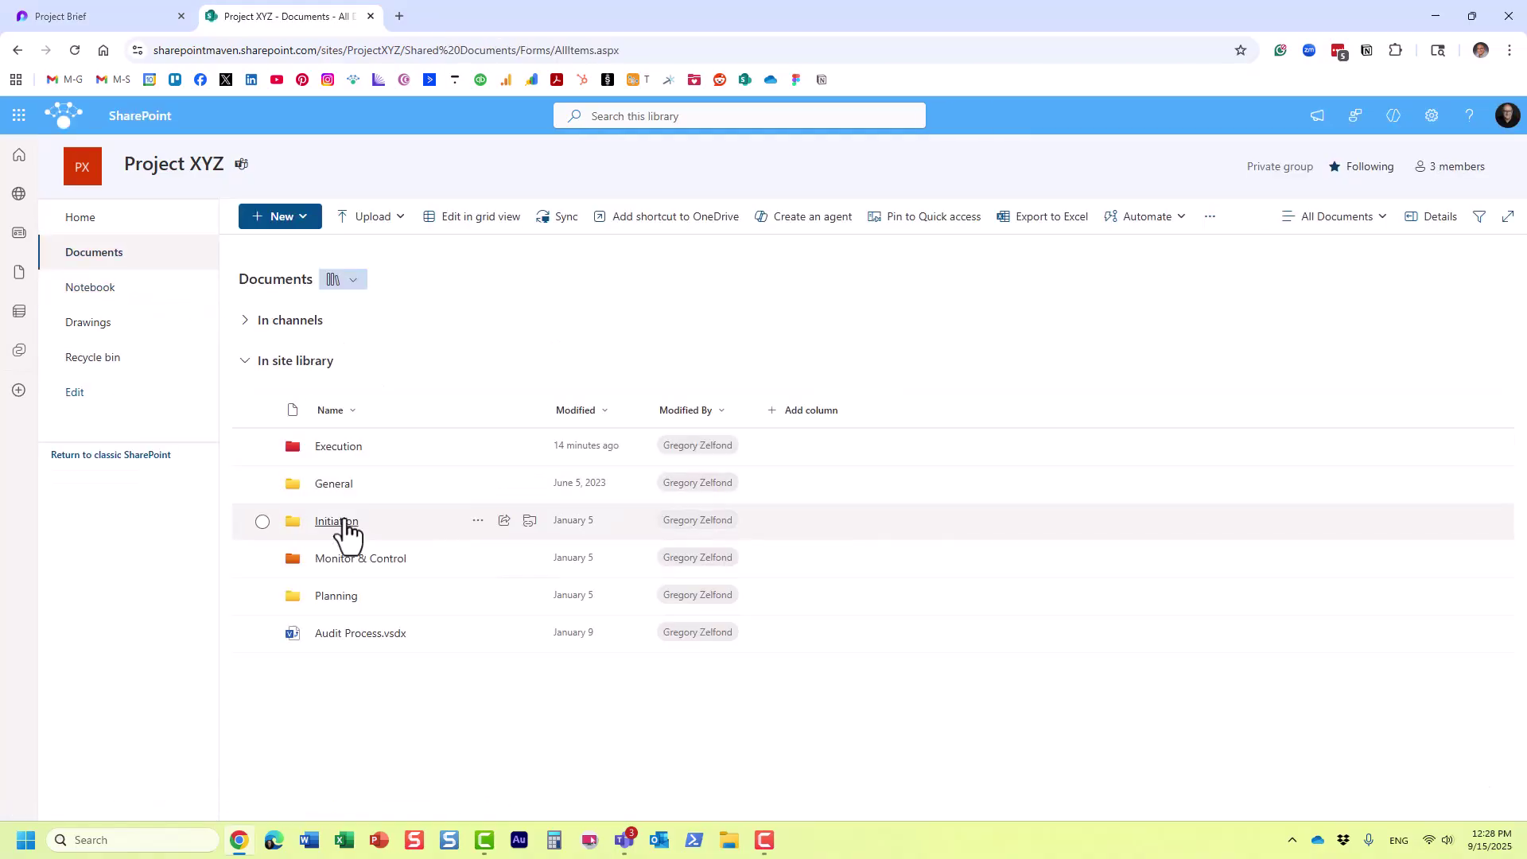
{"action": "left_click", "coordinate": [340, 521]}
{"action": "key", "text": "alt+Left"}
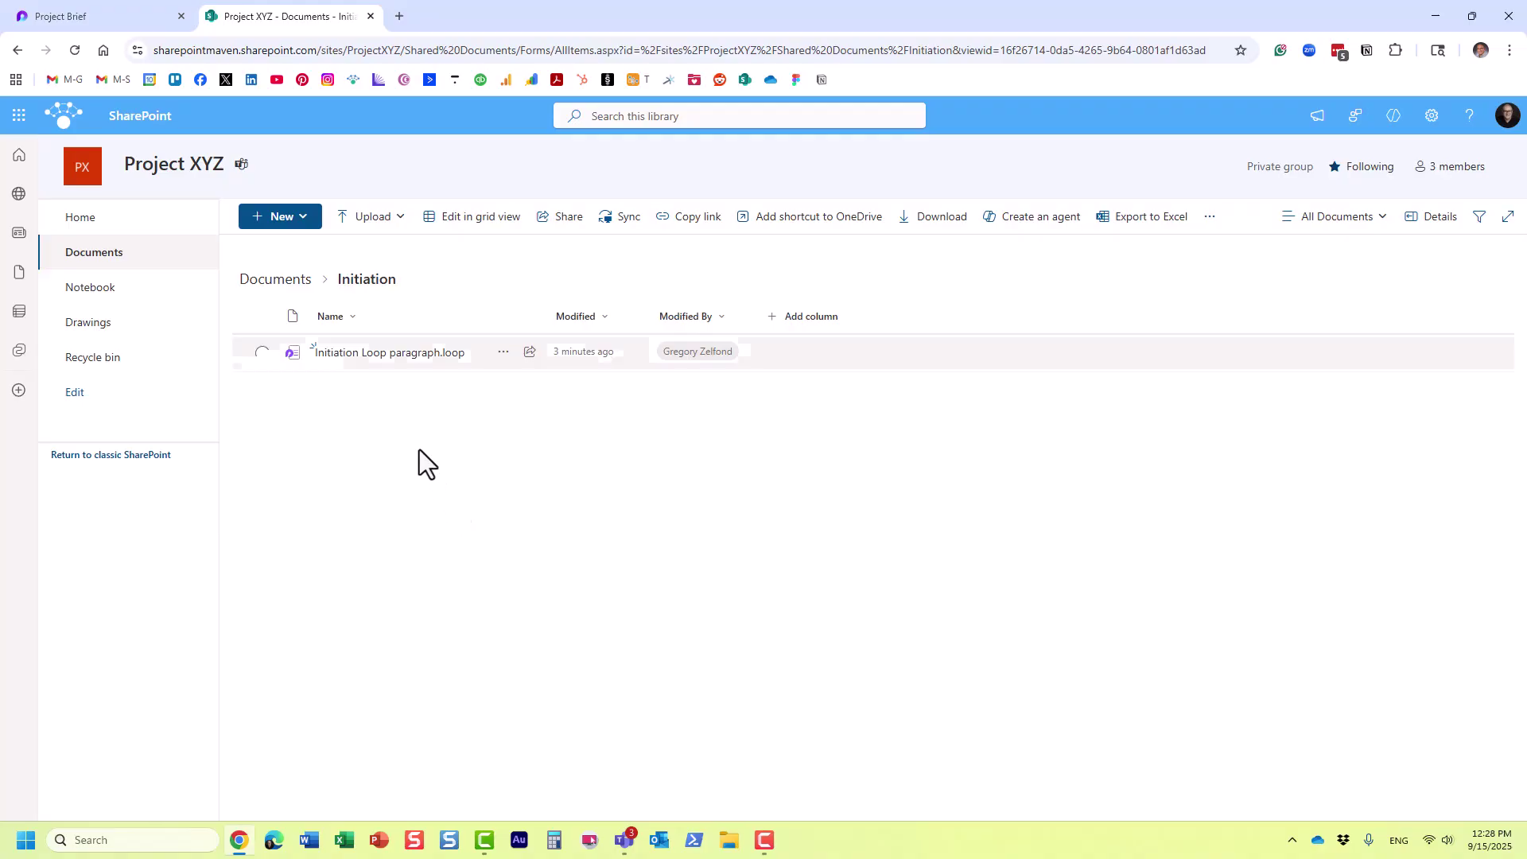
Return to Loop and compare the page options available for the Project Brief page and the pushpin onboarding page.
{"action": "left_click", "coordinate": [135, 14]}
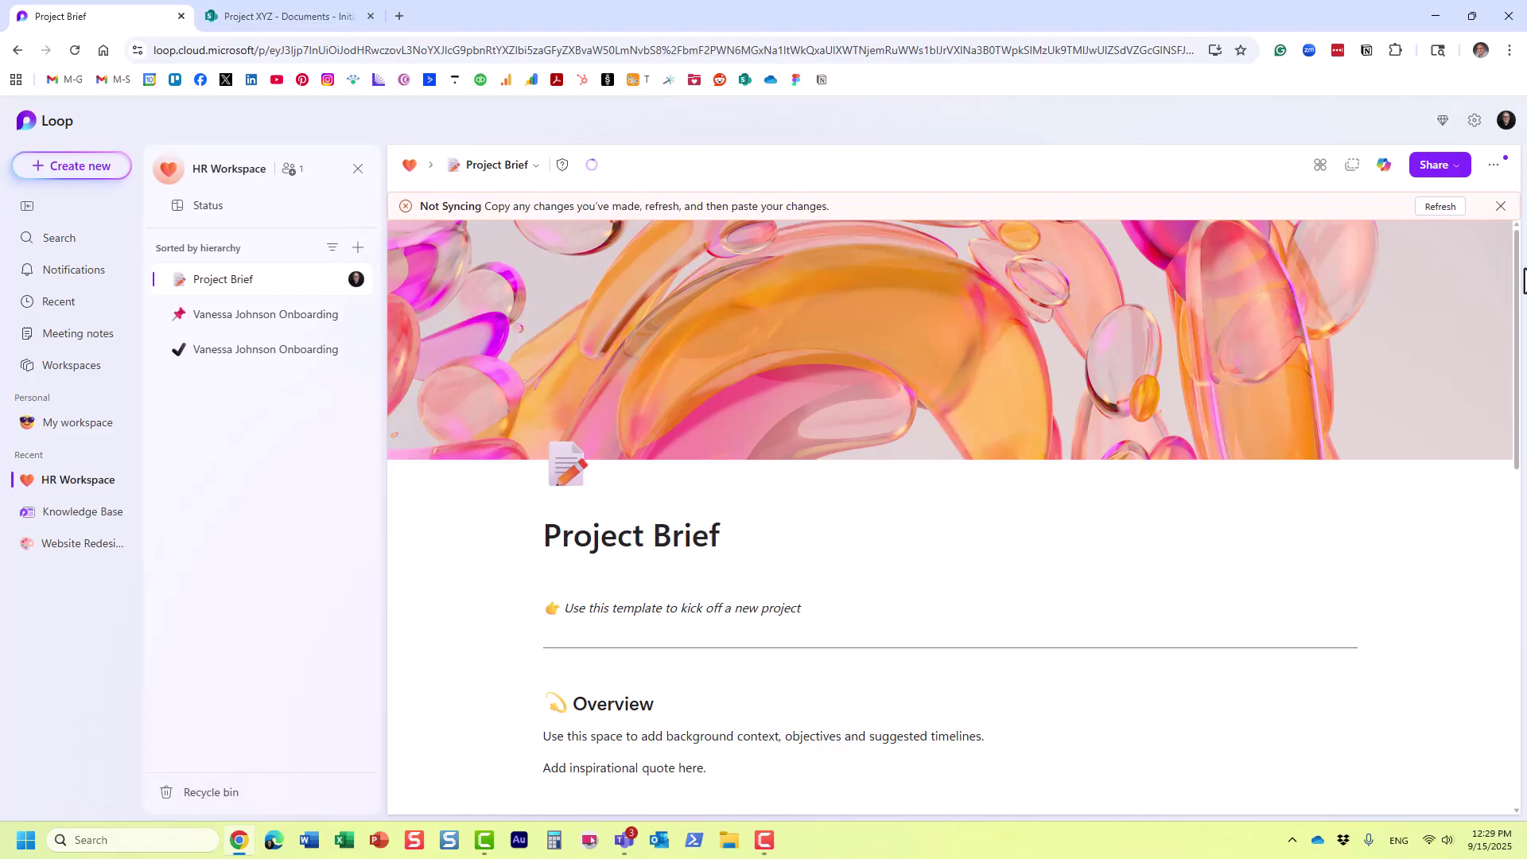
{"action": "left_click", "coordinate": [1493, 167]}
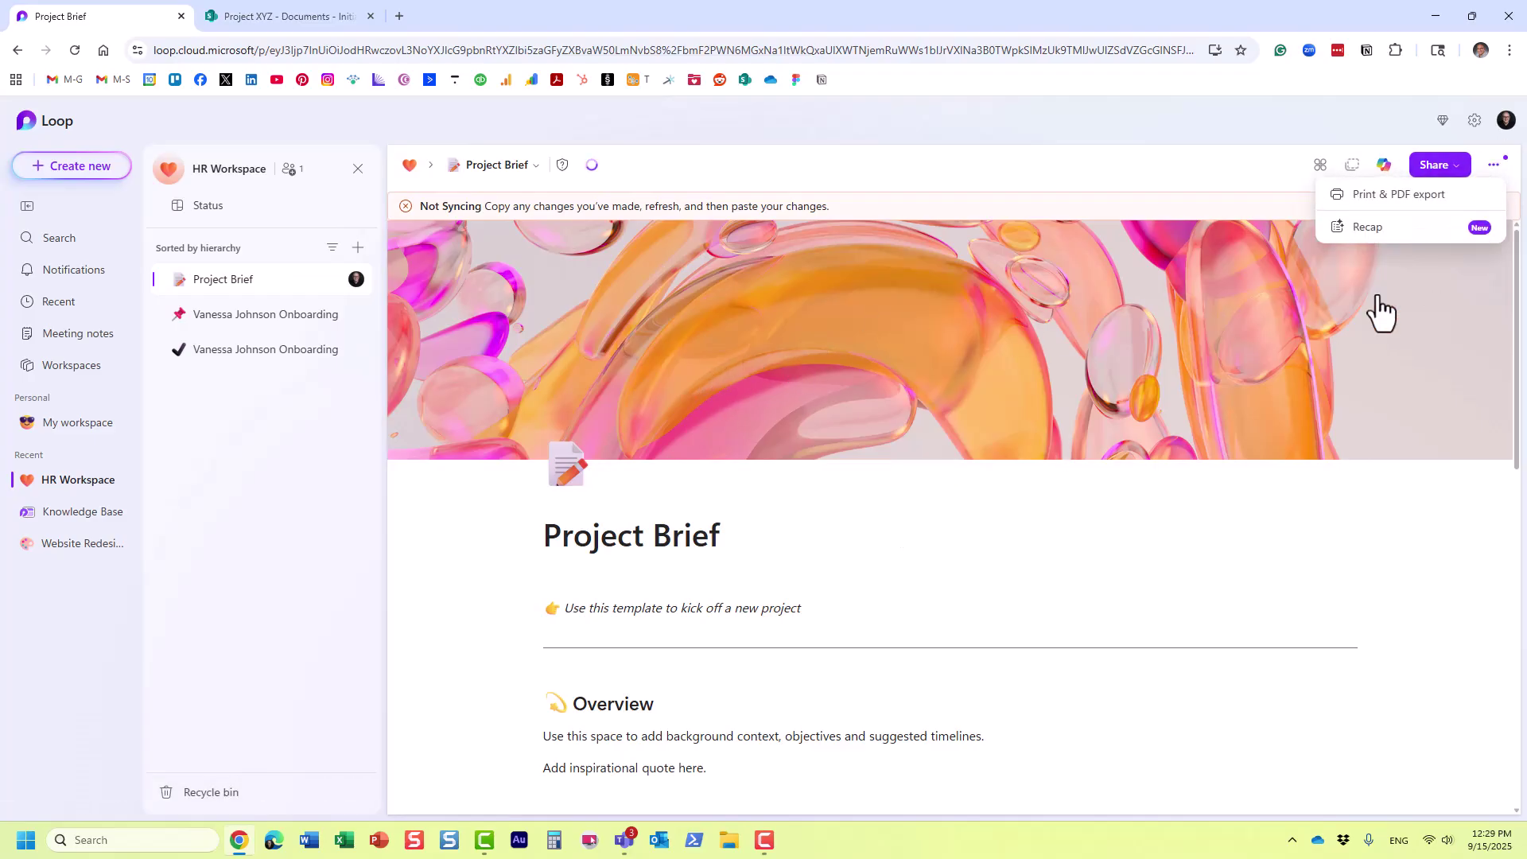
{"action": "left_click", "coordinate": [252, 325]}
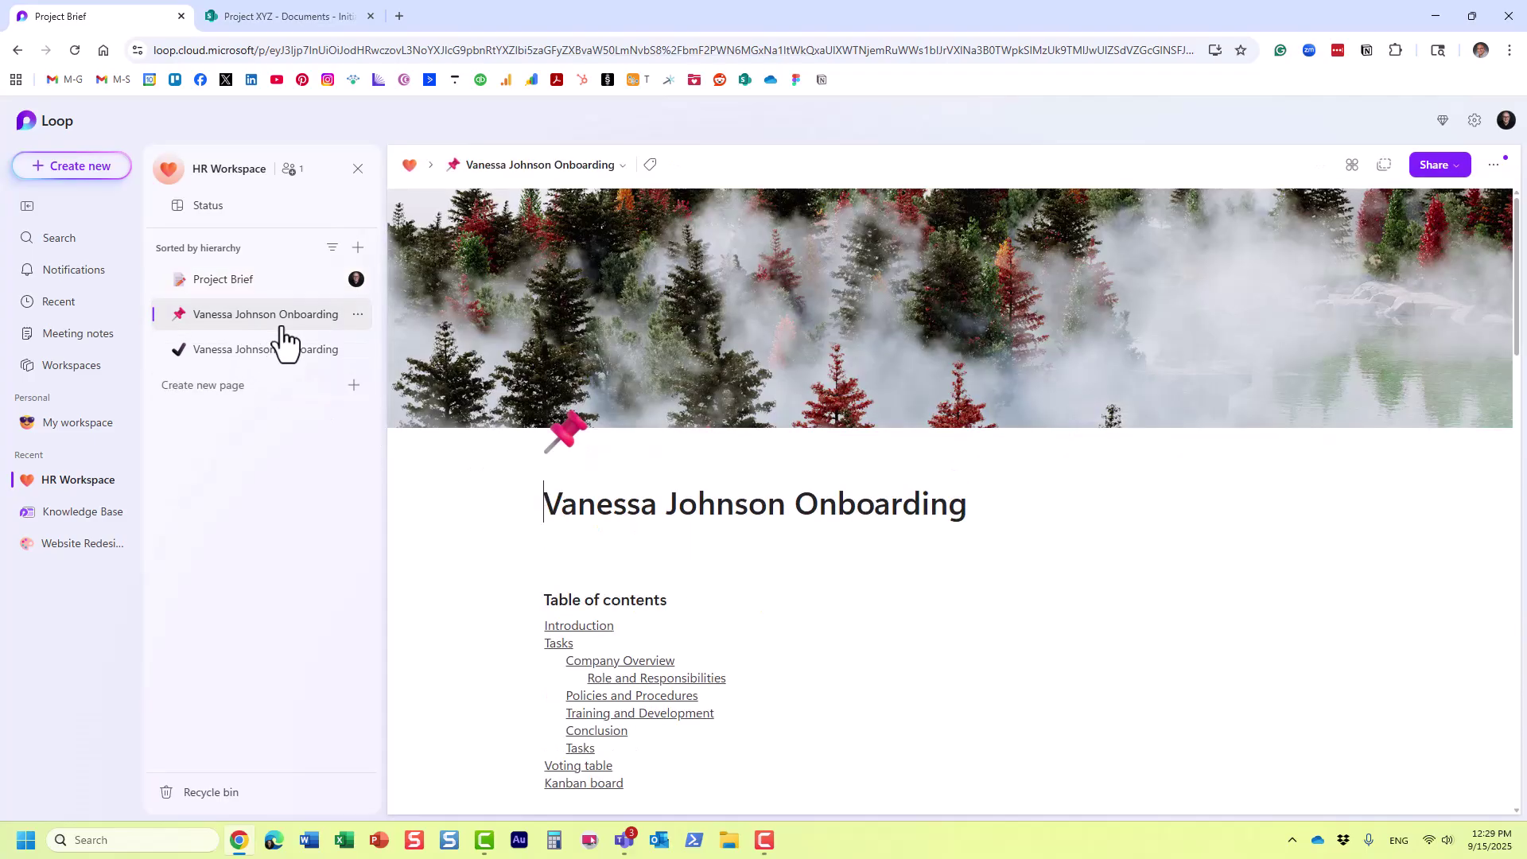
{"action": "left_click", "coordinate": [1493, 167]}
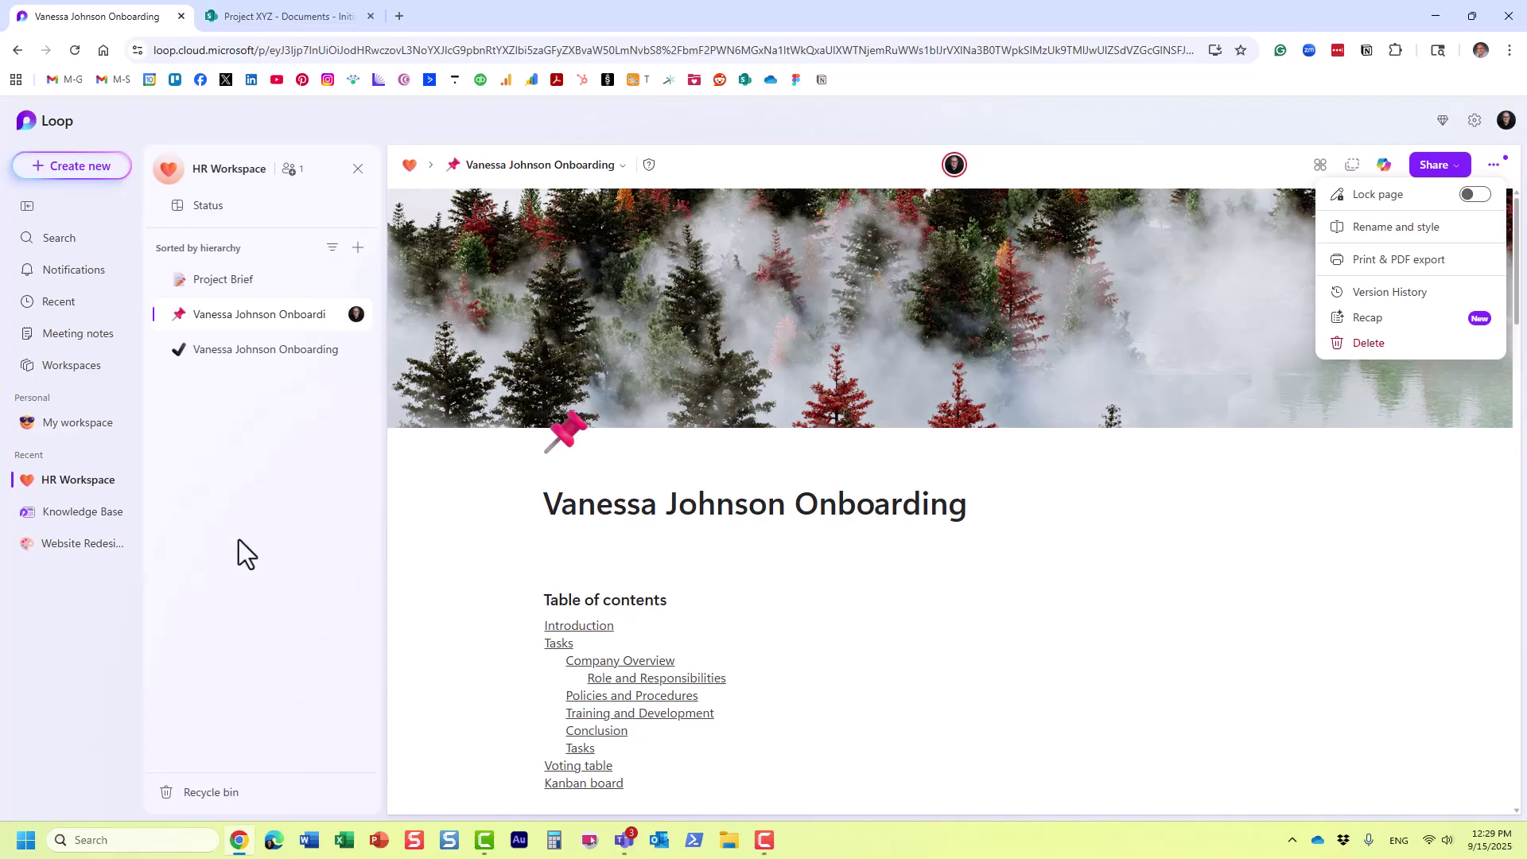
{"action": "left_click", "coordinate": [1038, 126]}
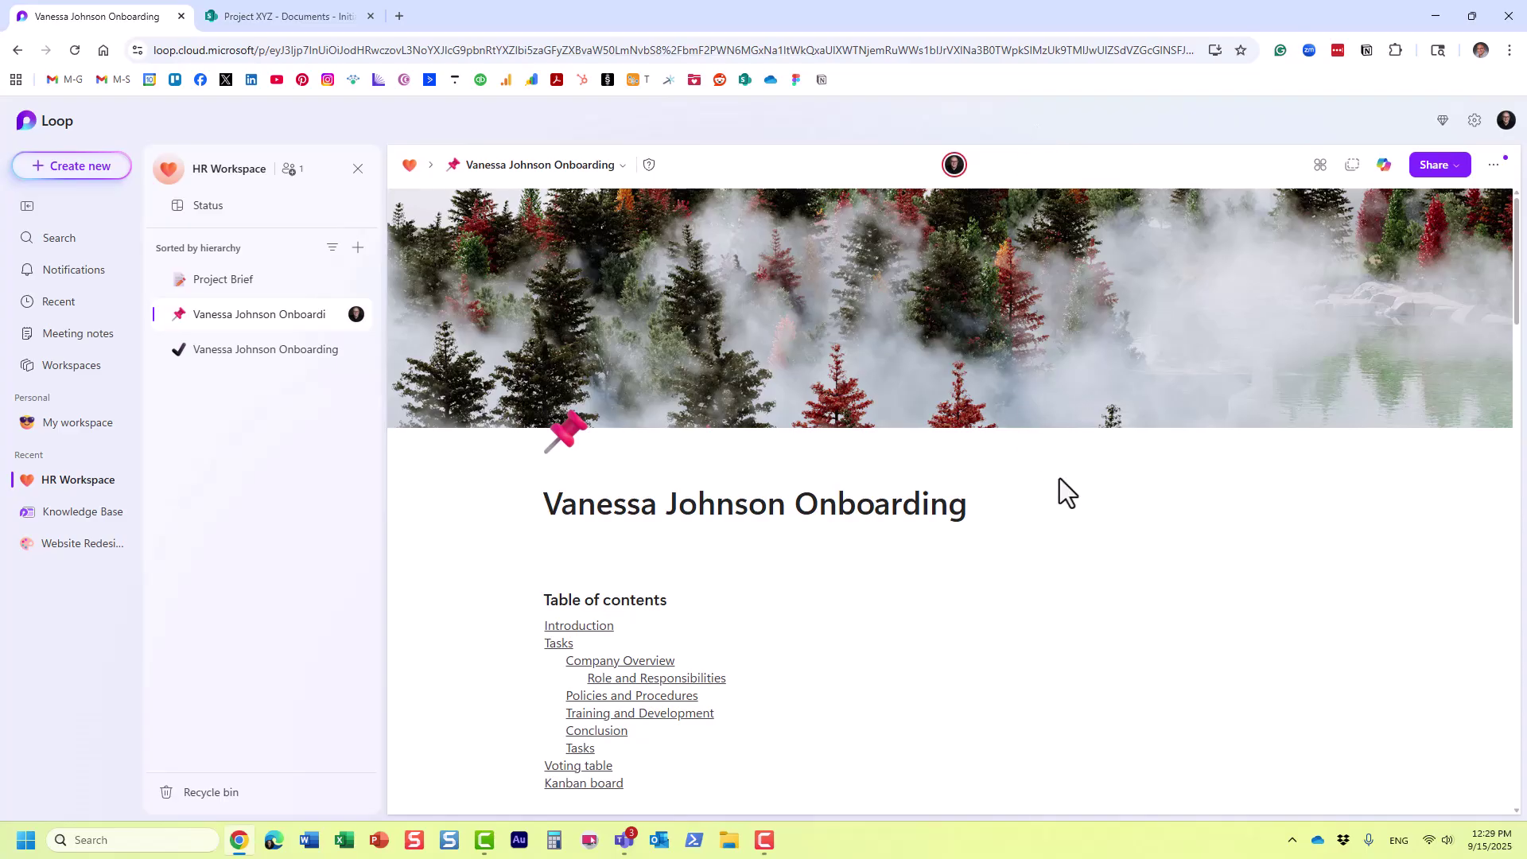